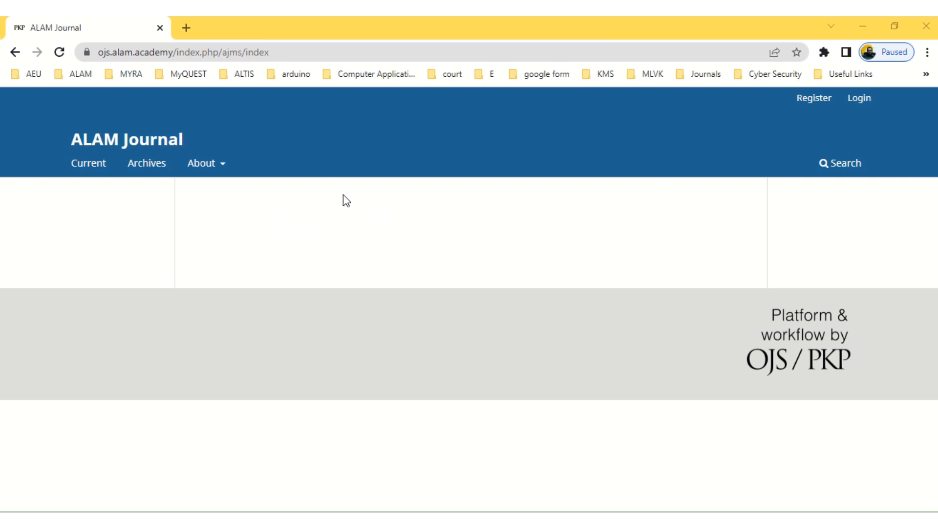
Open the ALAM Journal registration form and enter the author's given and family names
click(815, 101)
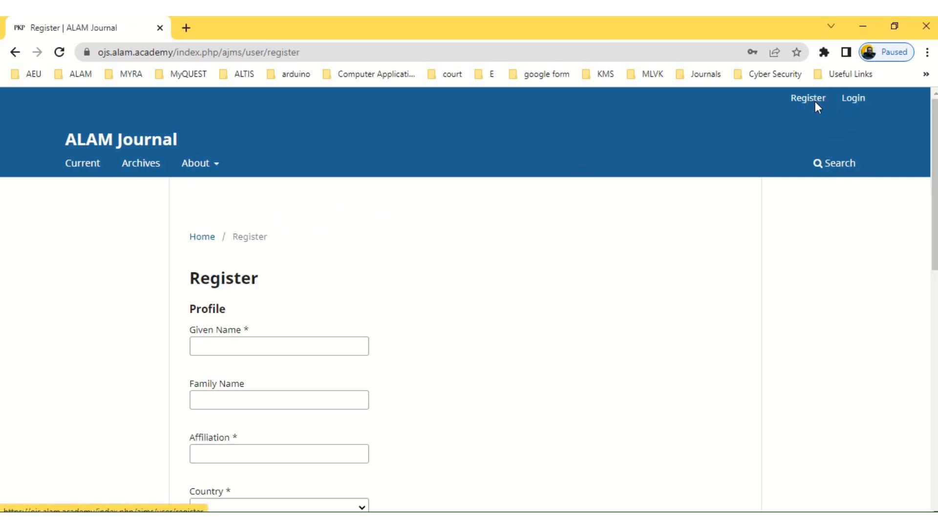
click(272, 348)
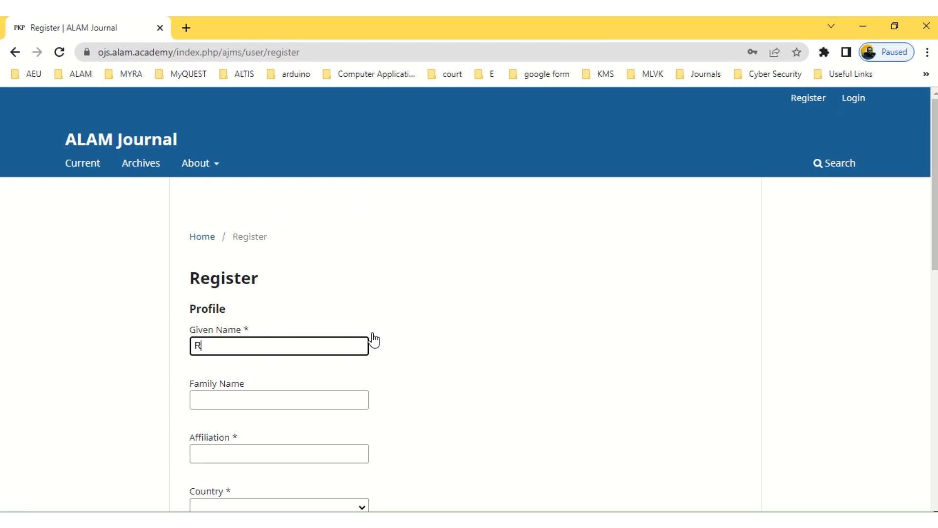
click(225, 399)
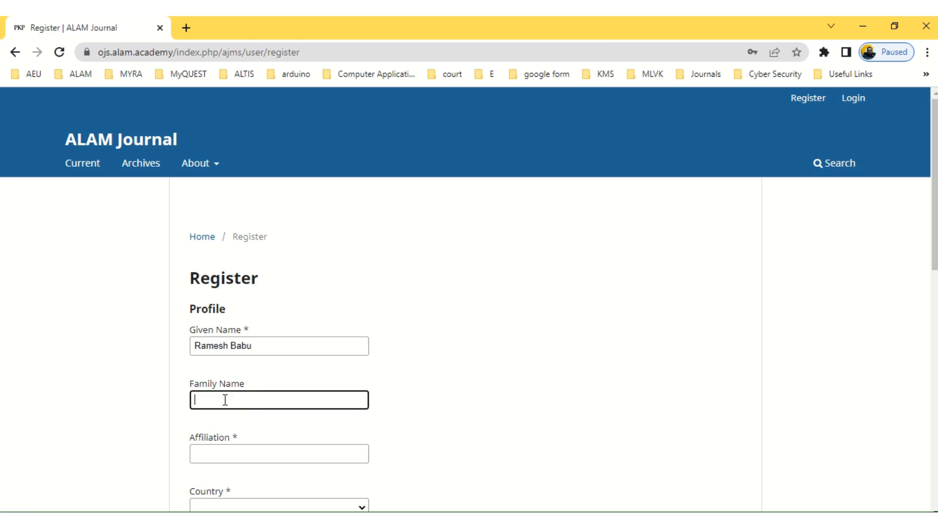
Set affiliation to ALAM and country to Malaysia
scroll(225, 400, down, 2)
click(227, 384)
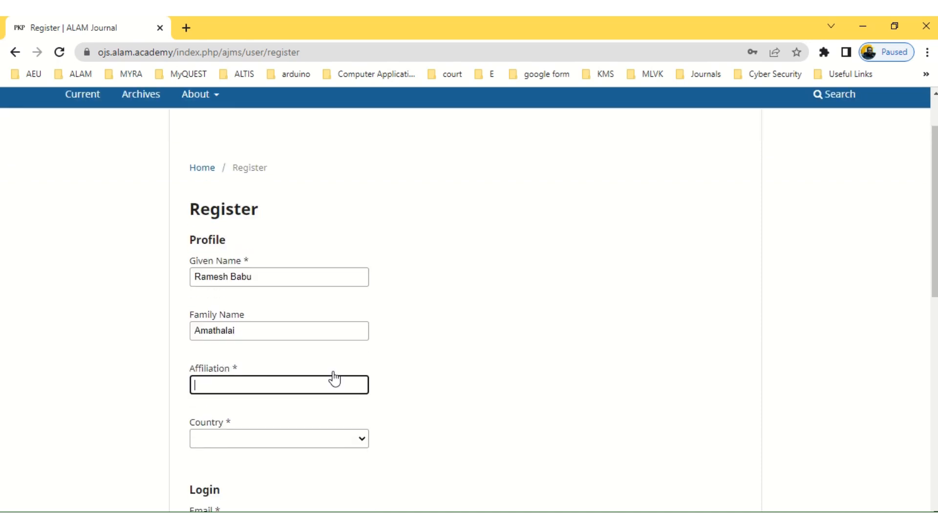
text(ALAM)
scroll(320, 326, down, 3)
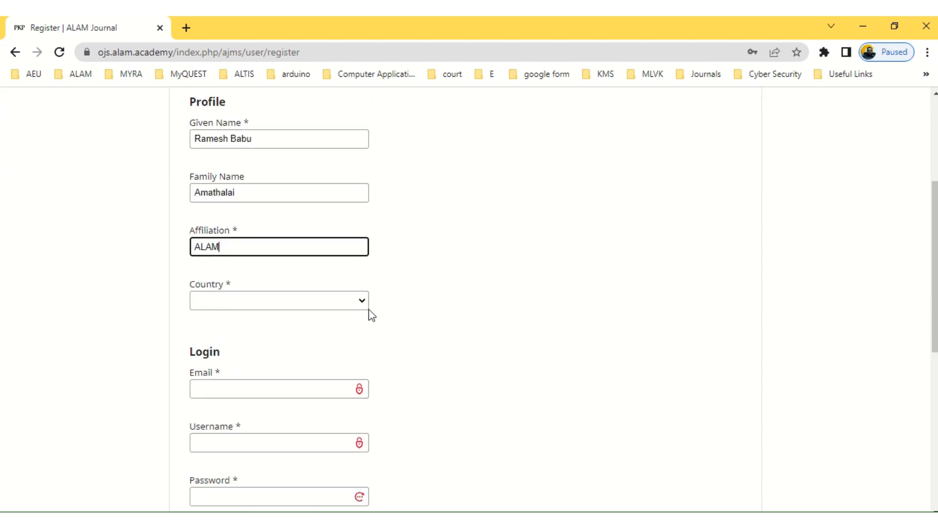
click(323, 301)
key(m)
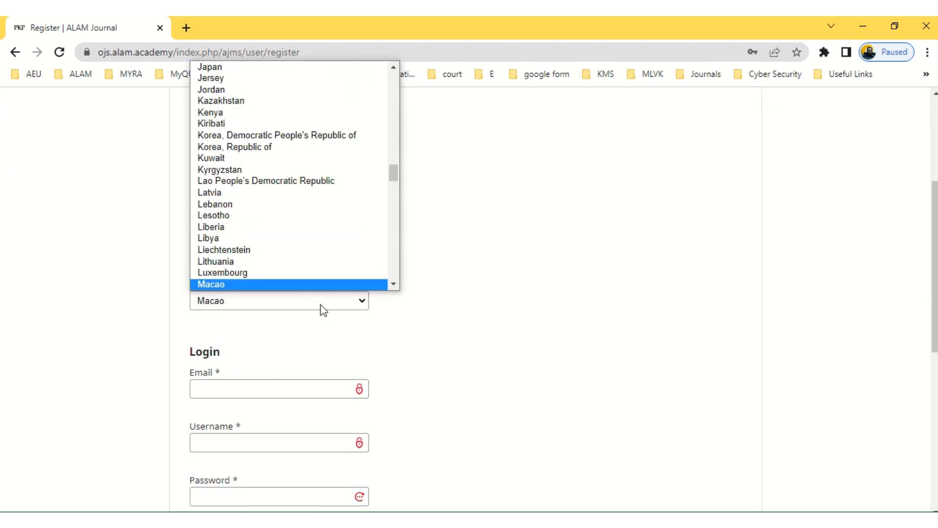
click(393, 286)
click(393, 285)
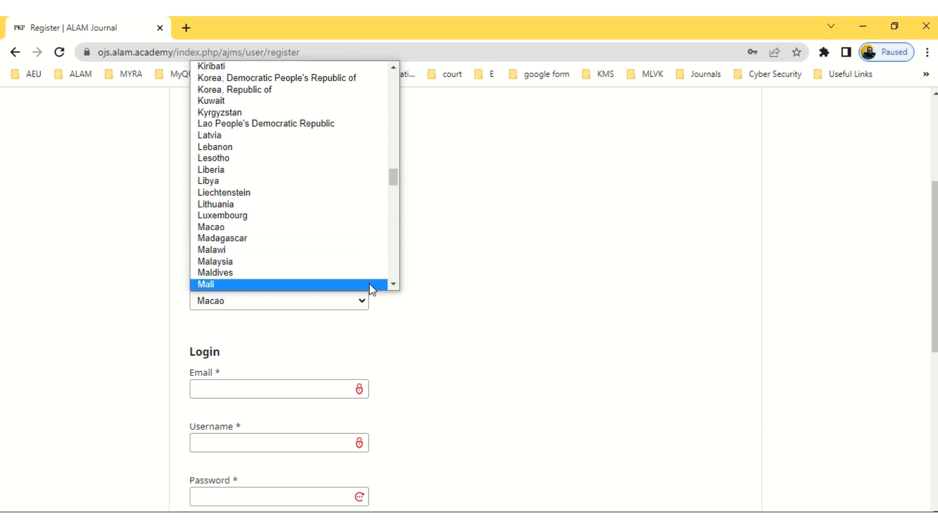
click(318, 262)
click(236, 391)
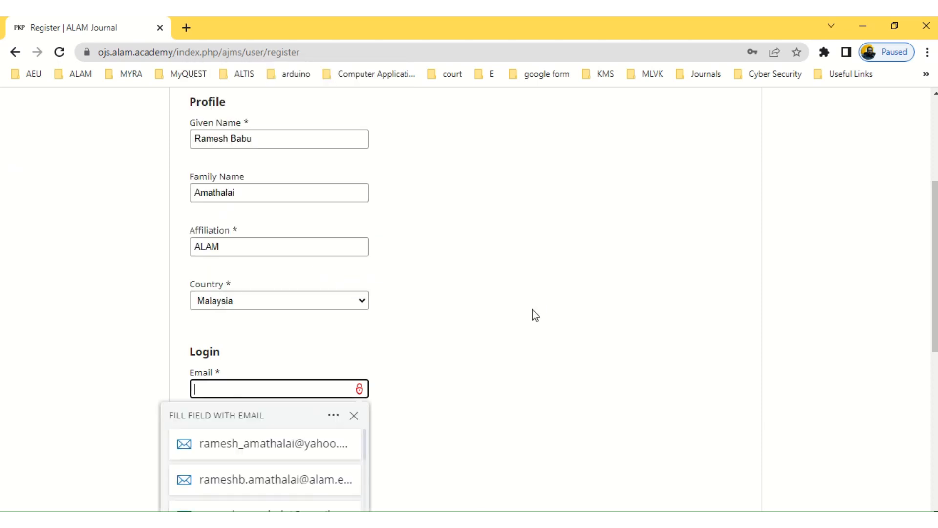
Enter the account's e-mail address, username, and password twice
scroll(554, 313, down, 3)
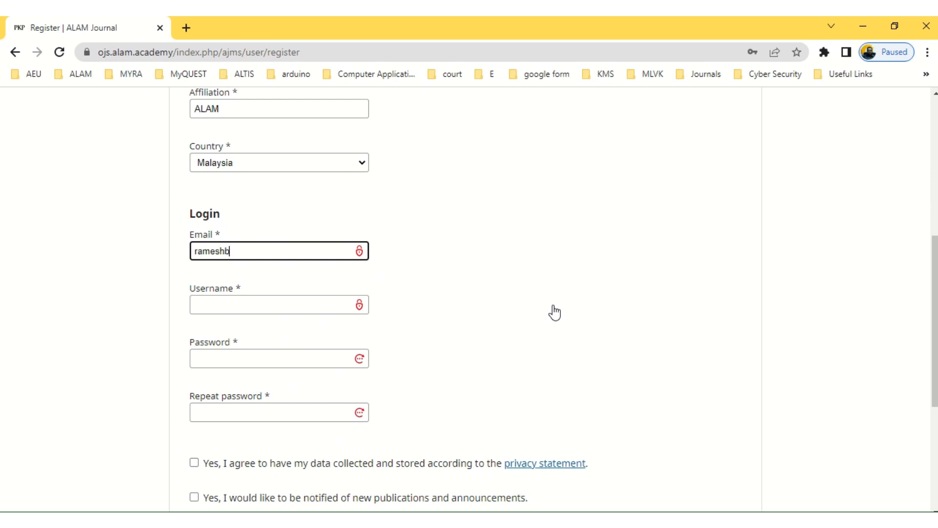
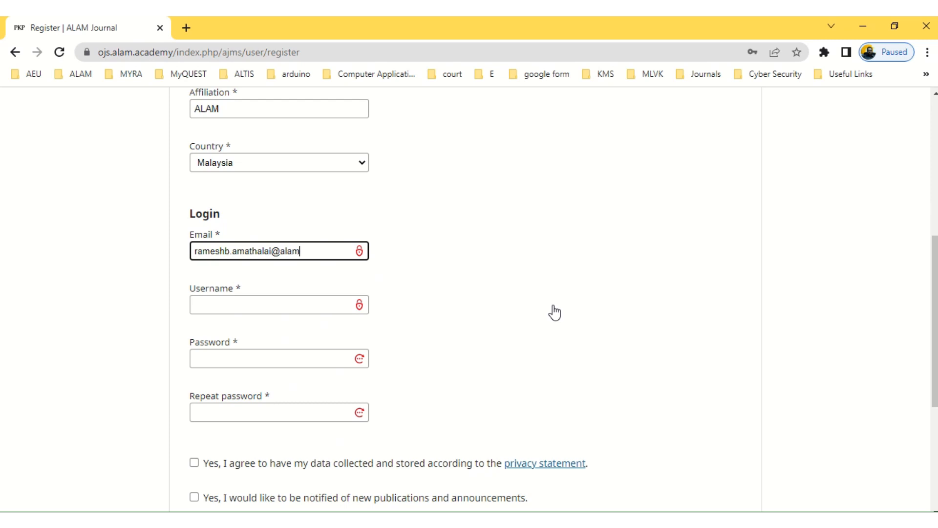
click(204, 302)
scroll(361, 294, down, 1)
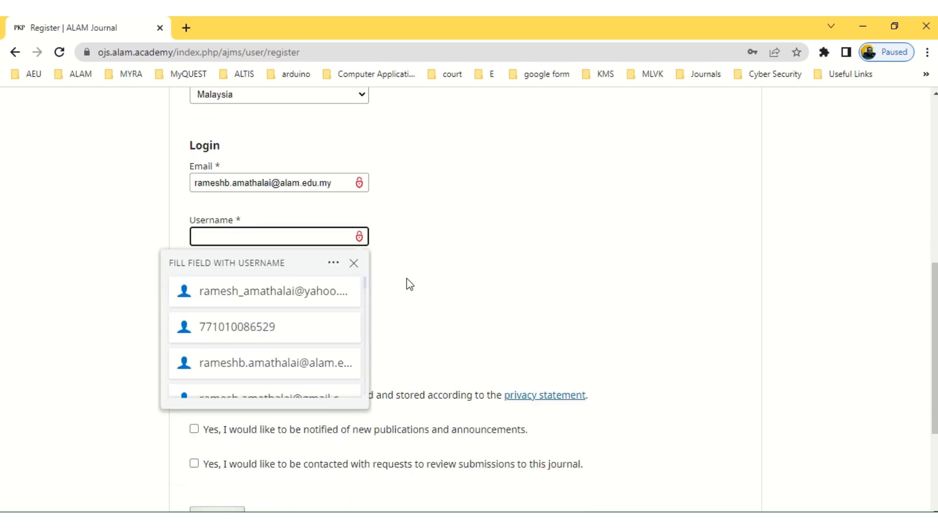
text(Rameshs)
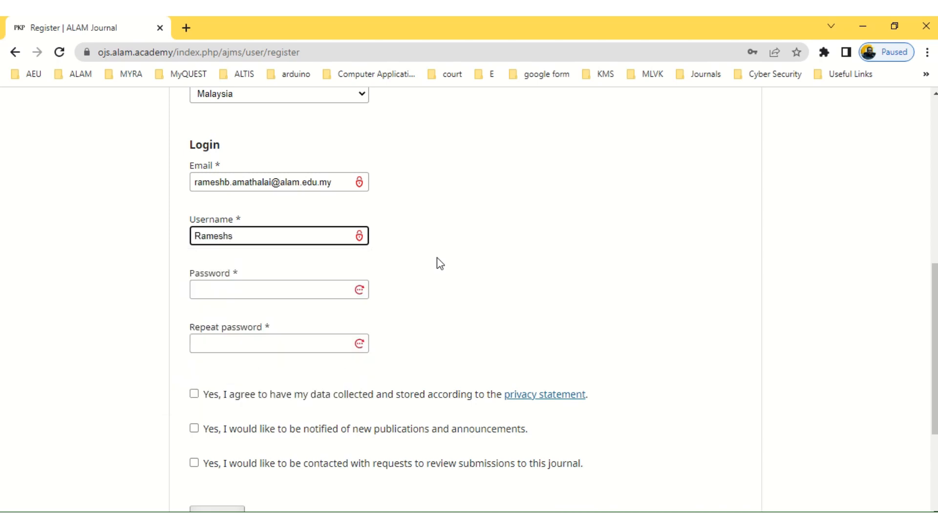
scroll(371, 246, down, 1)
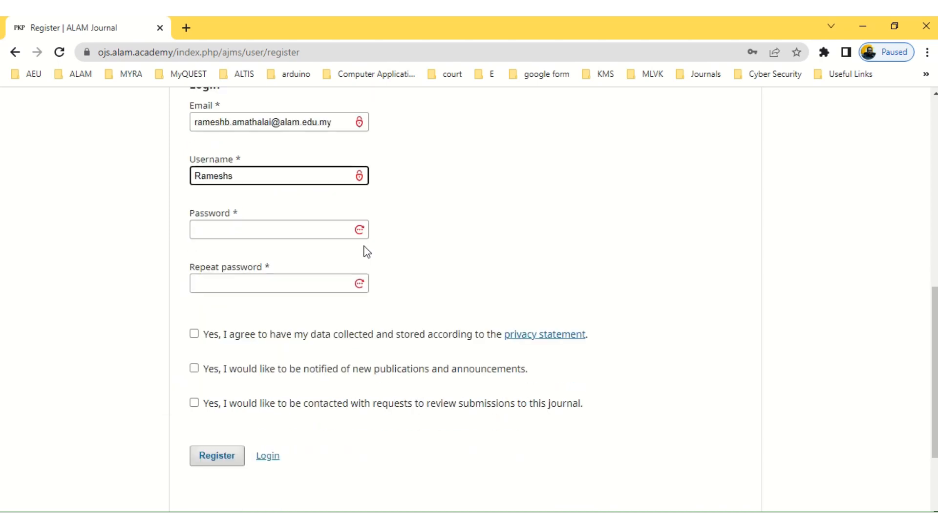
click(235, 222)
text(•••••)
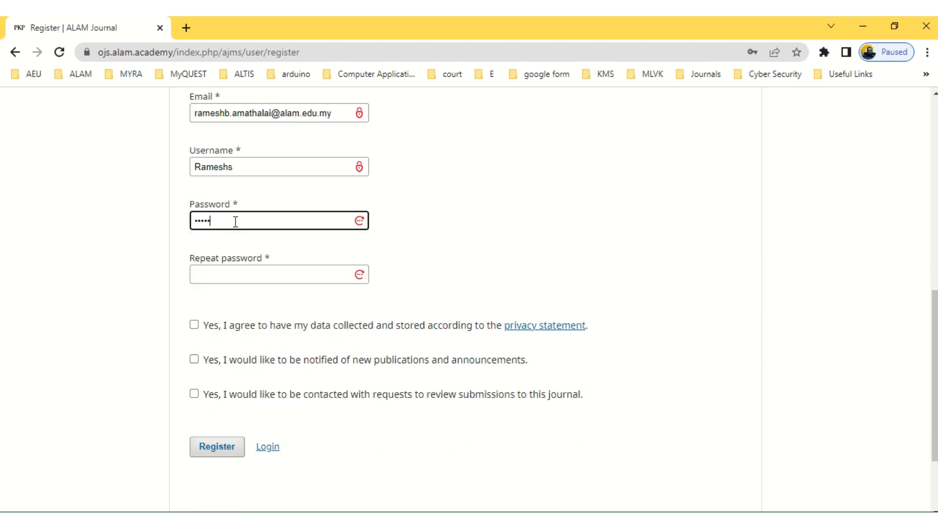
text(•)
click(232, 274)
text(•••)
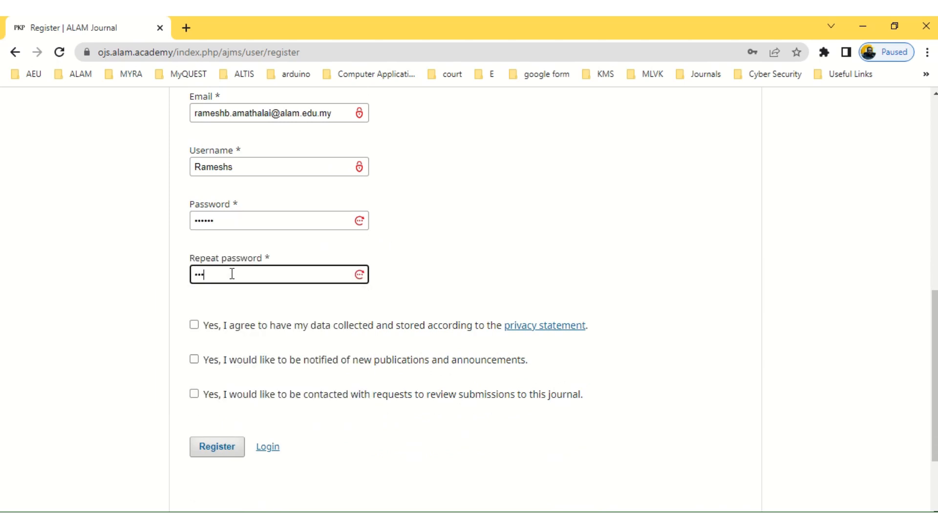
Agree to data collection, publication announcements and review requests, then move to Reviewing interests
click(542, 250)
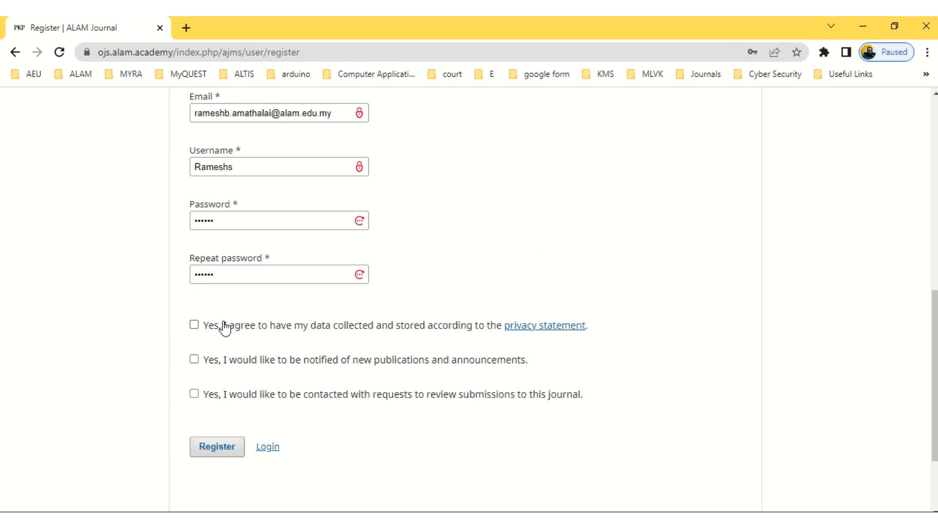
click(194, 325)
click(194, 359)
click(194, 393)
scroll(306, 334, down, 1)
scroll(306, 334, down, 2)
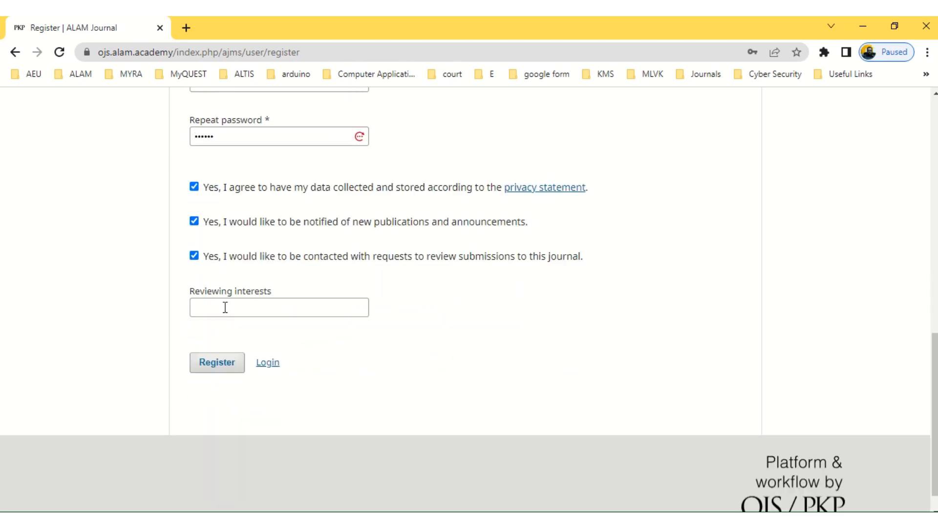
click(224, 307)
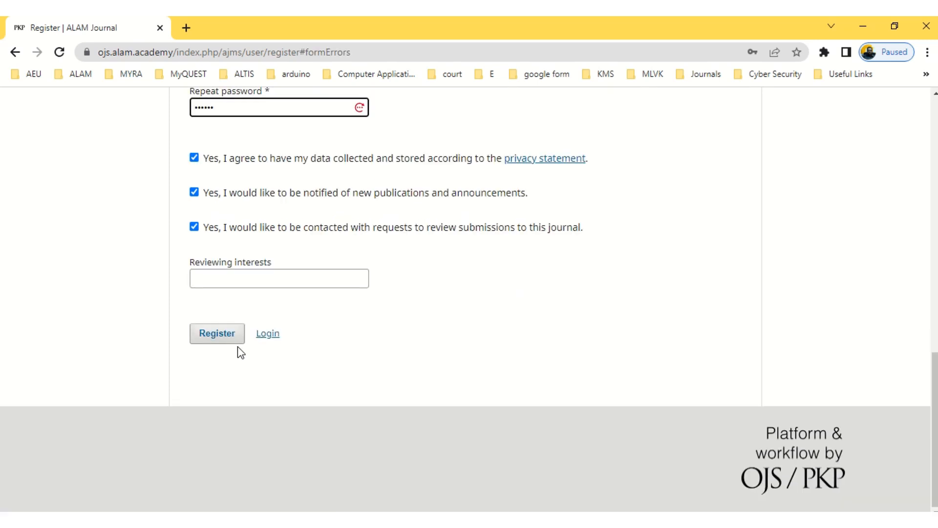
Create the account, decline Chrome's password-saving offers, and go to the journal's login page
click(218, 337)
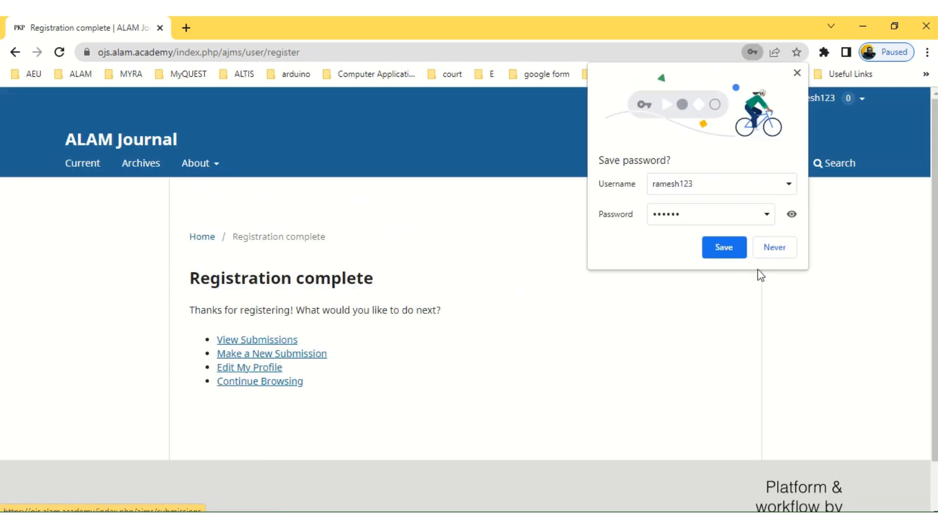
click(776, 248)
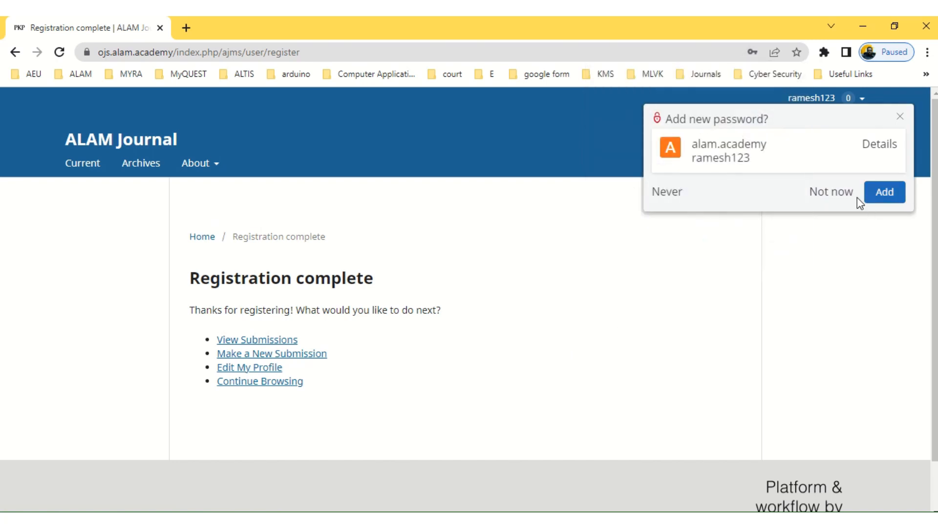
click(836, 195)
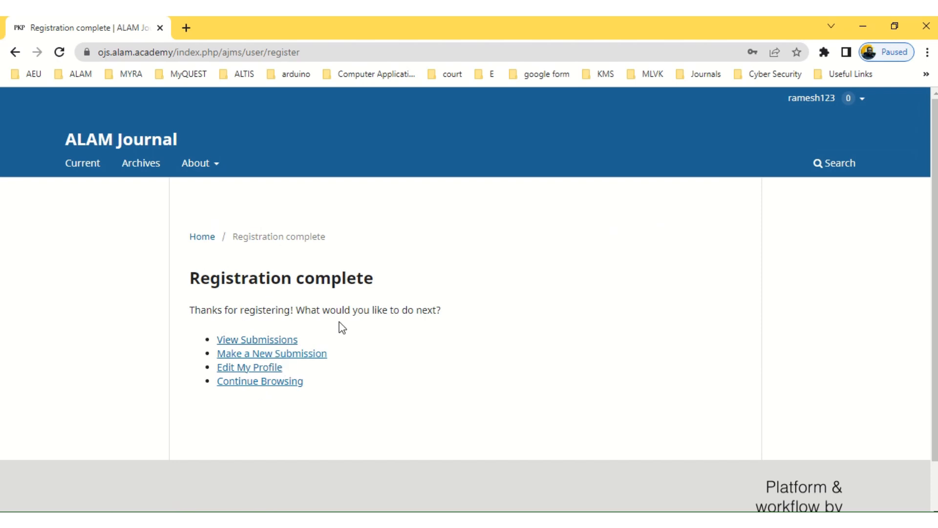
mouse_move(368, 19)
mouse_move(398, 18)
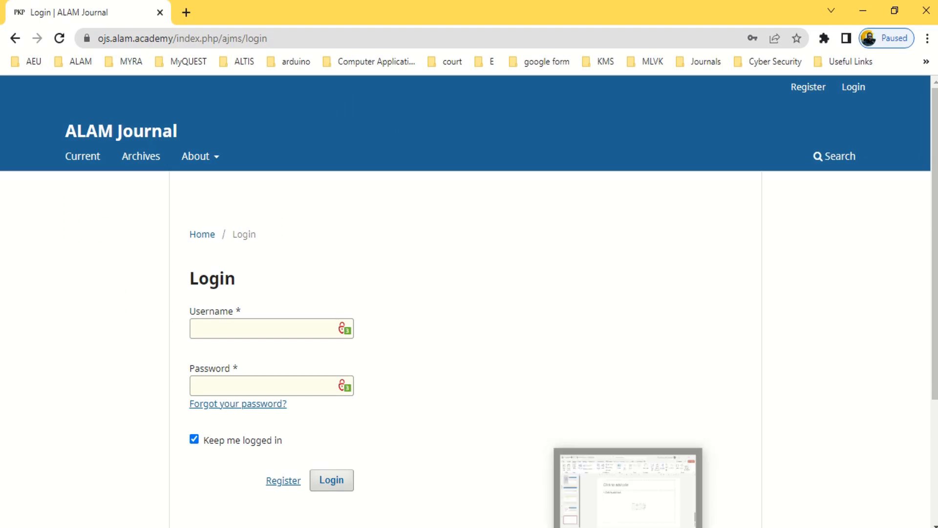
Log in with the new username and saved password, declining Chrome's password update
click(239, 323)
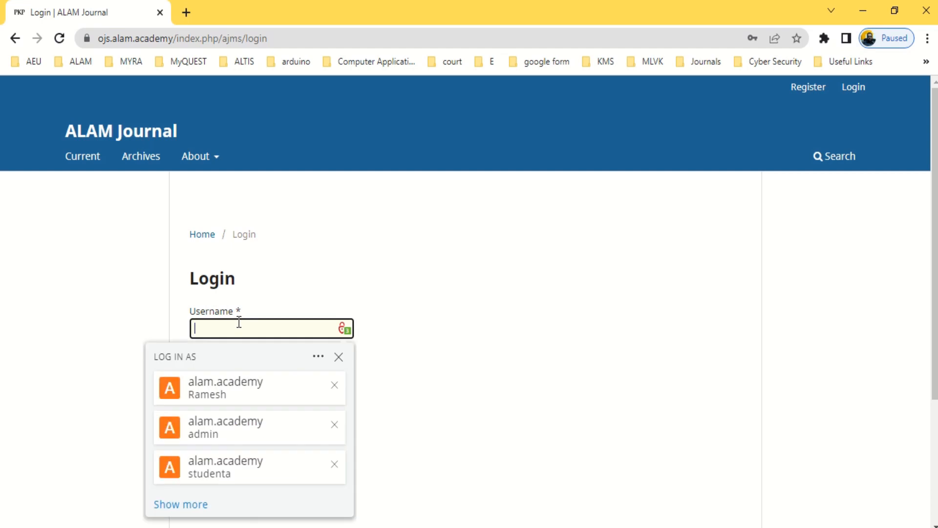
text(Ramesh)
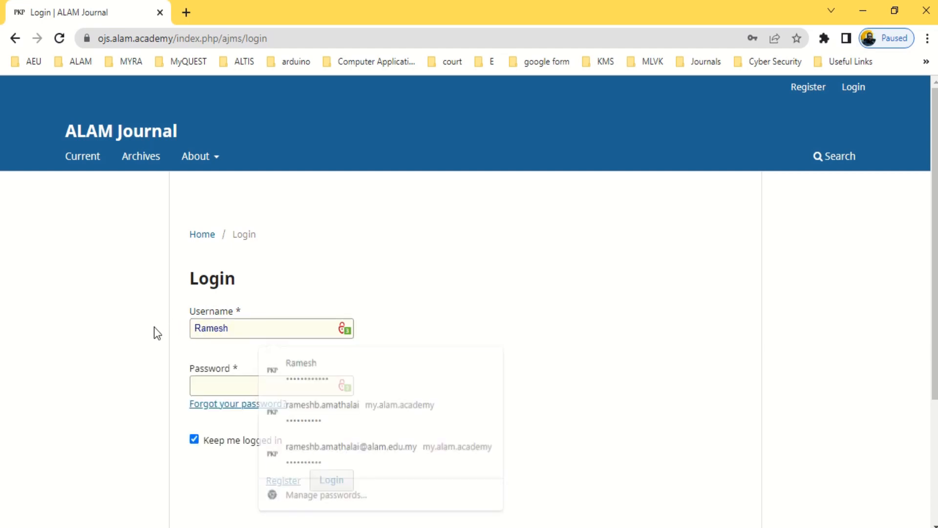
click(221, 386)
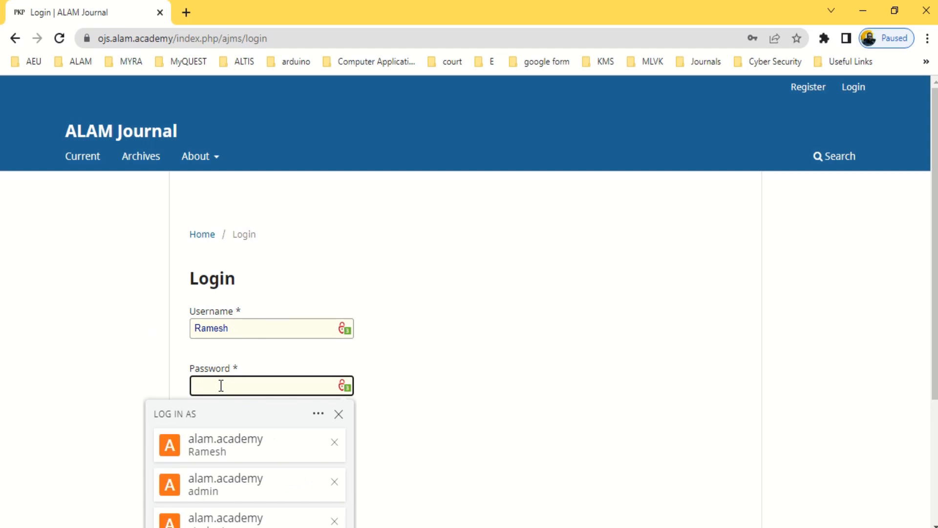
click(213, 447)
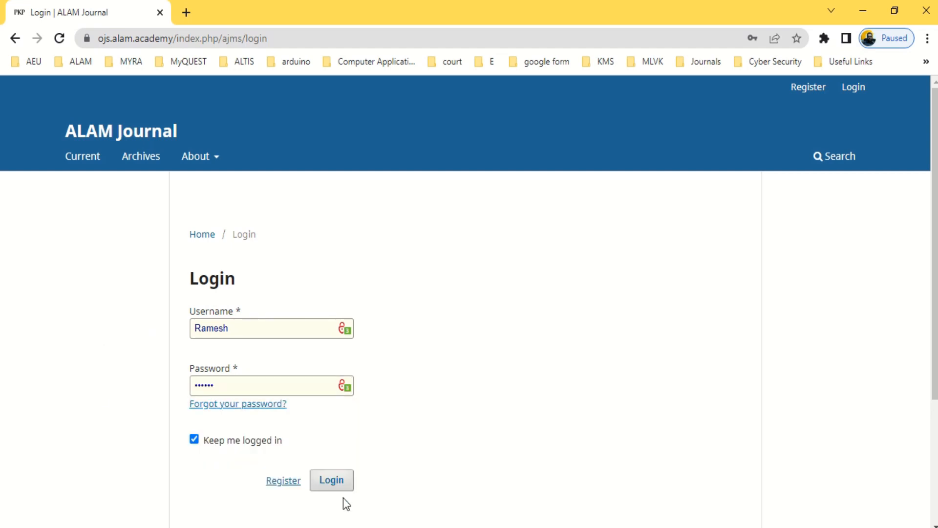
click(341, 480)
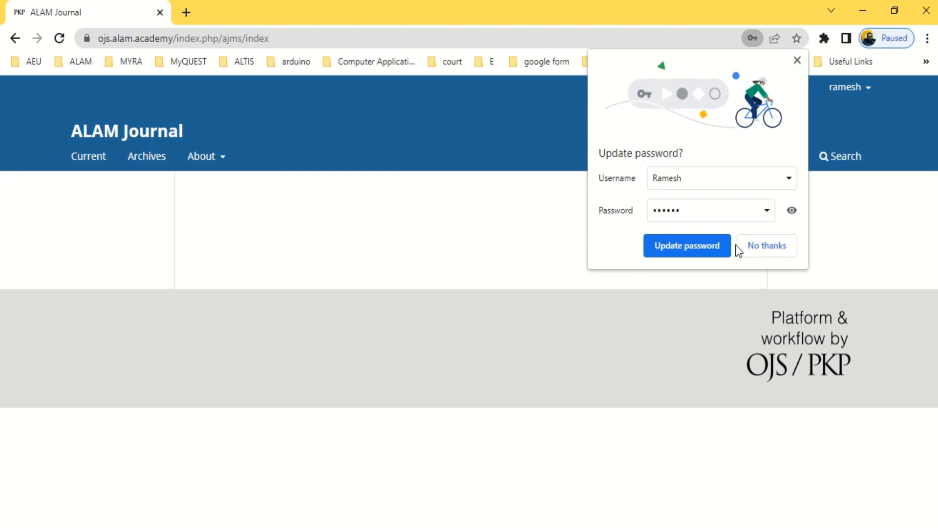
click(769, 246)
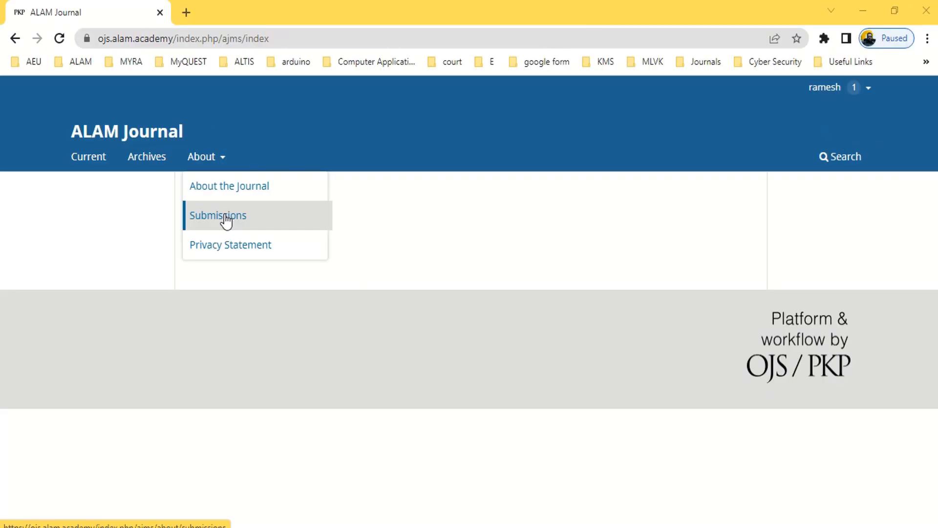
Review the Submissions page checklist and start a new article submission
click(195, 218)
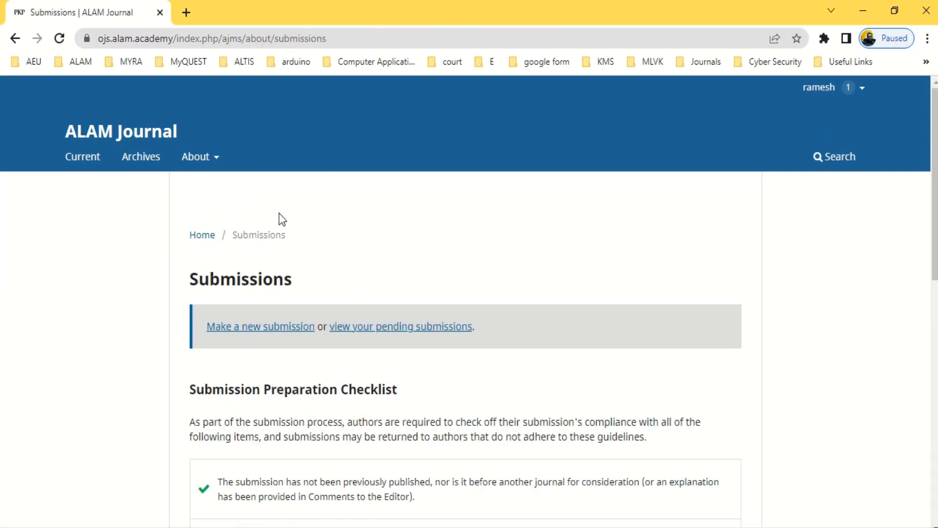
scroll(409, 237, down, 1)
scroll(408, 237, down, 4)
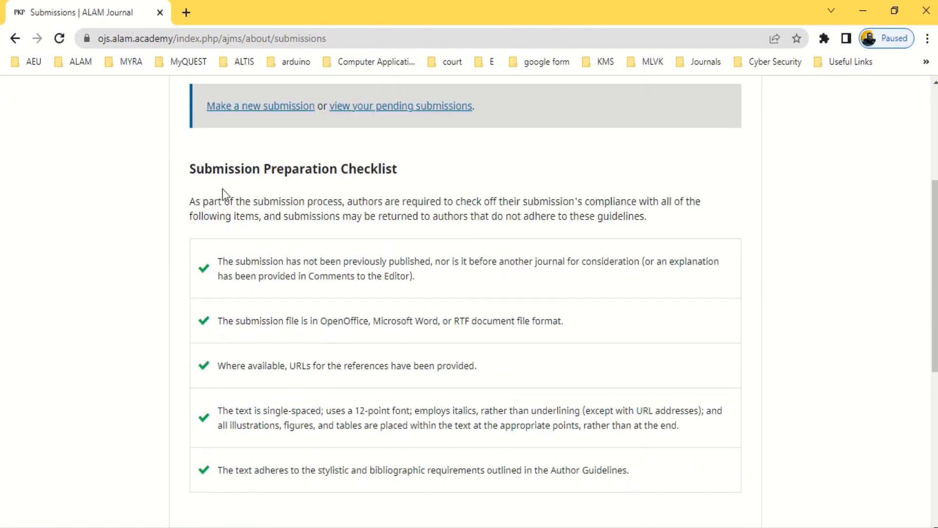
drag(191, 171, 453, 186)
scroll(400, 249, down, 1)
scroll(398, 250, down, 8)
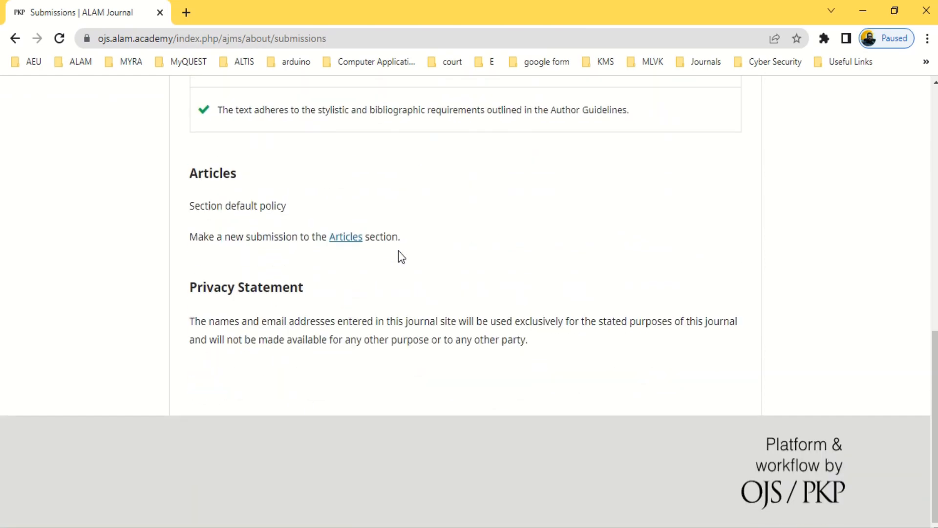
scroll(397, 250, up, 7)
scroll(394, 251, up, 4)
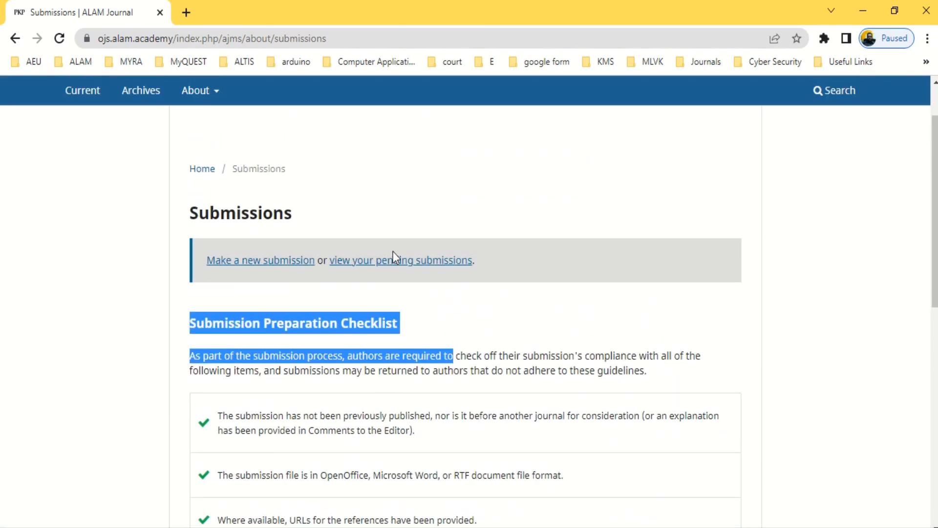
click(256, 276)
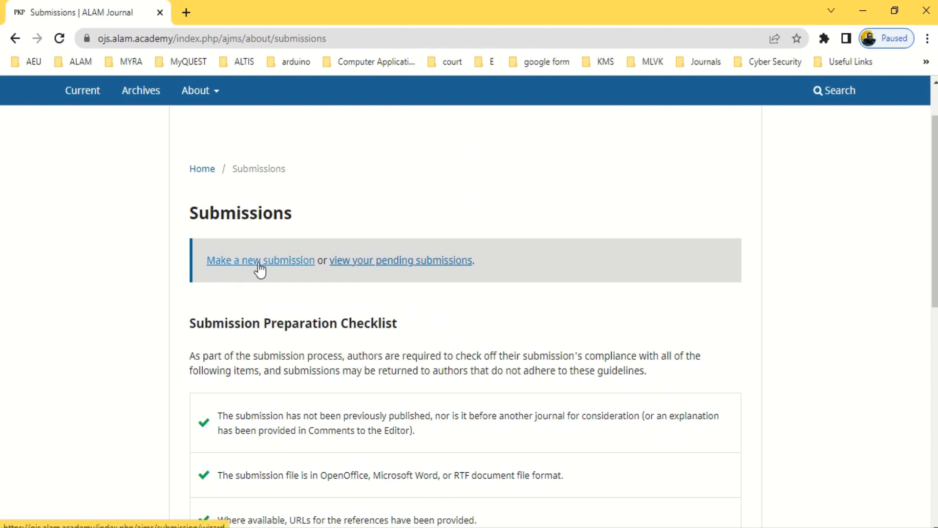
click(259, 266)
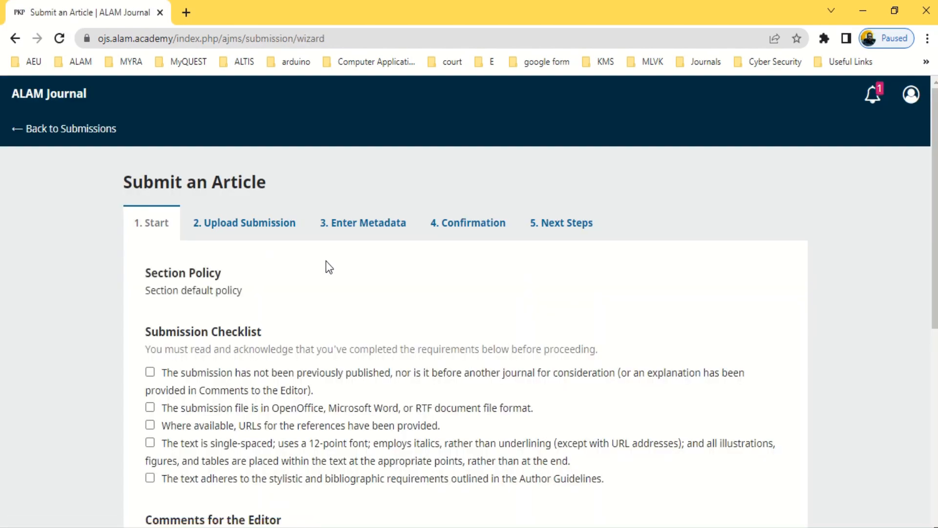
Tick the four checklist requirements: file format, reference URLs, single spacing, author guidelines
scroll(326, 266, down, 2)
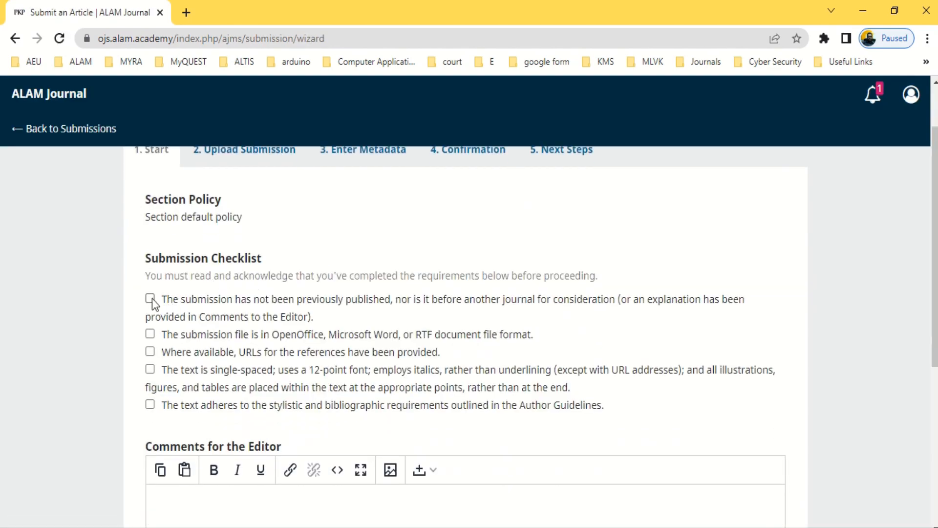
click(150, 334)
click(150, 352)
click(150, 369)
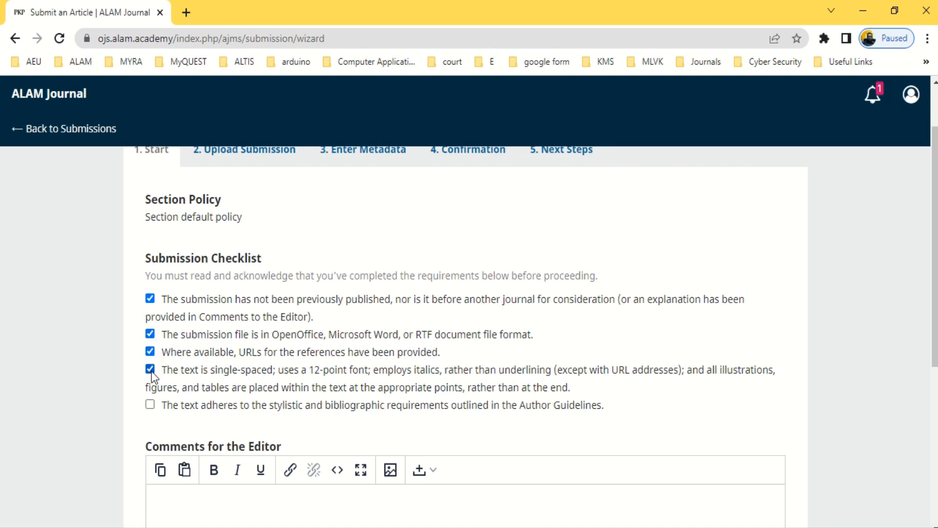
click(150, 405)
scroll(258, 299, down, 5)
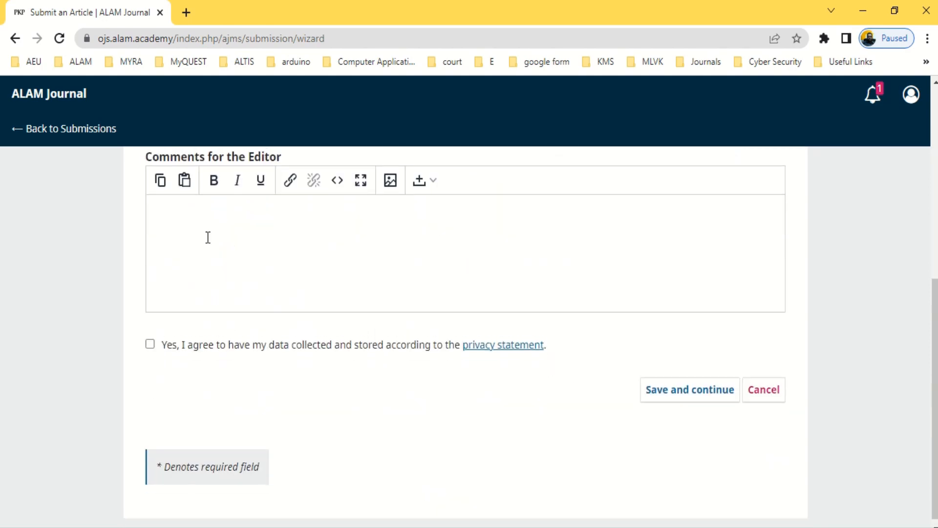
Add the editor comment 'Hello to the editor', accept the privacy statement, and save the step
click(166, 291)
text(Hello )
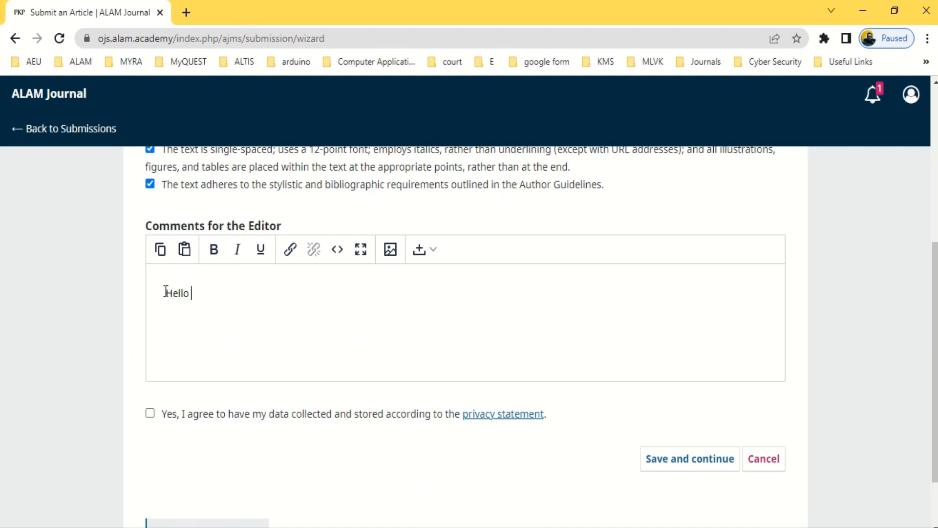
text(to the editor)
scroll(358, 290, down, 1)
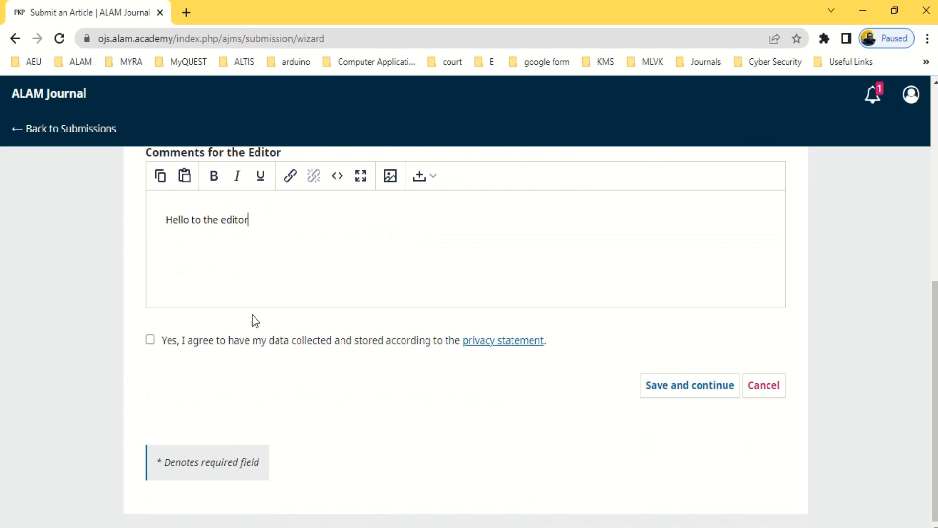
click(150, 340)
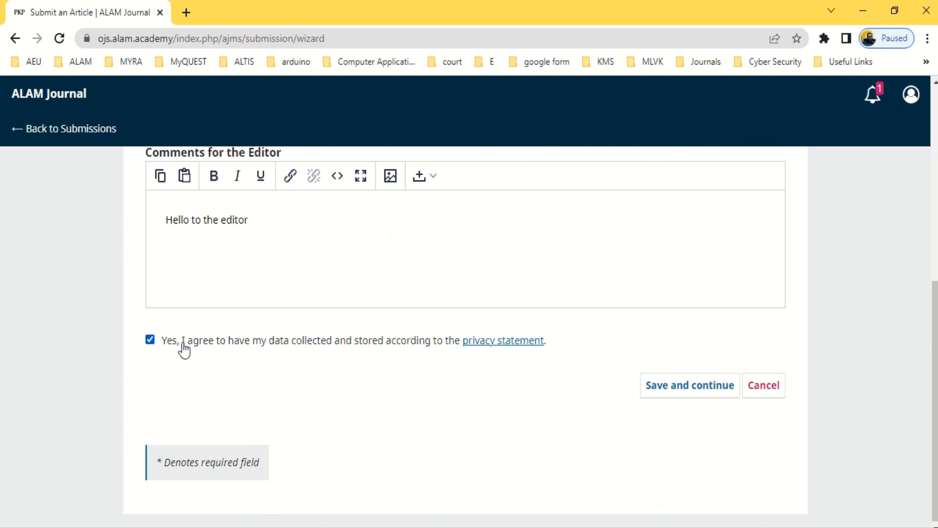
click(690, 391)
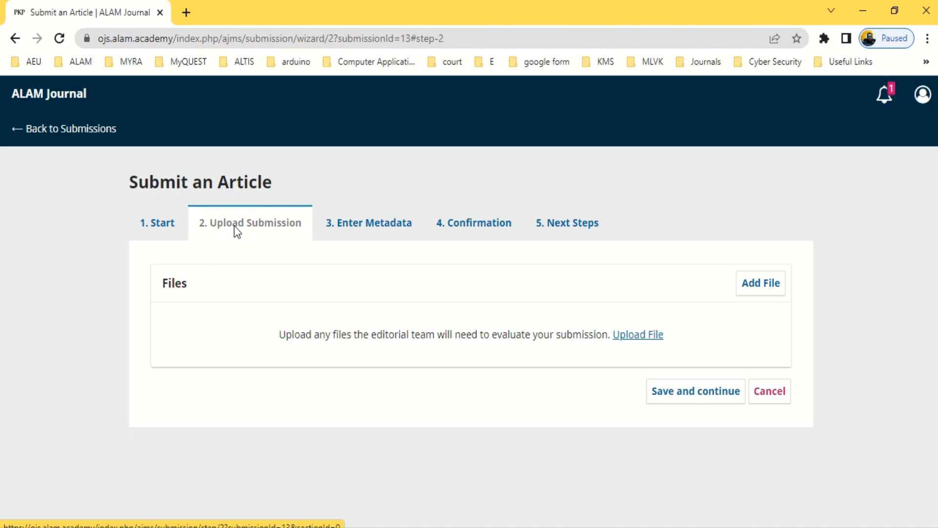
Upload AJMS Template from the Desktop as the submission file
click(772, 293)
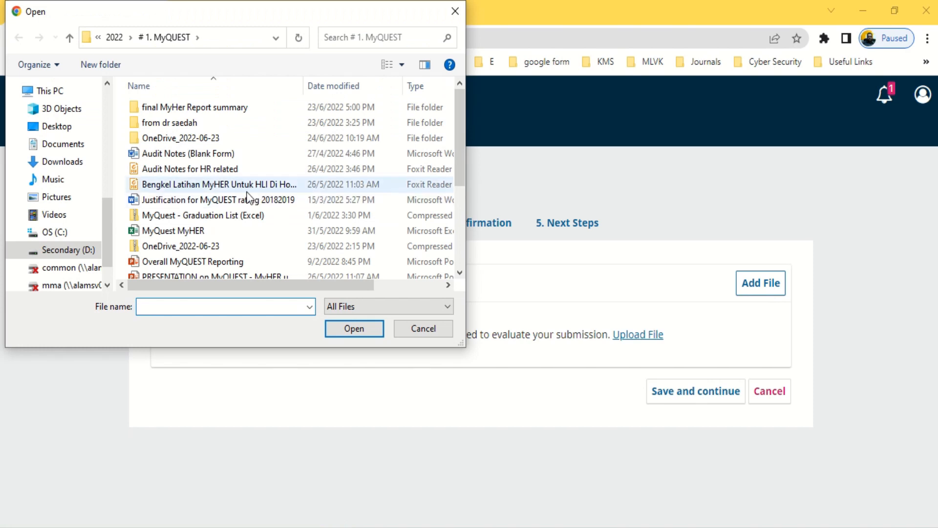
scroll(104, 189, up, 8)
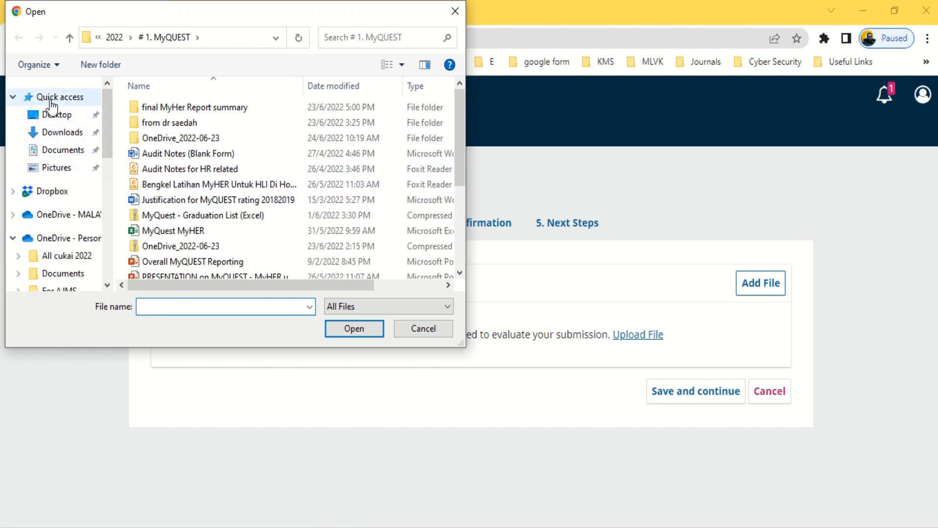
click(52, 114)
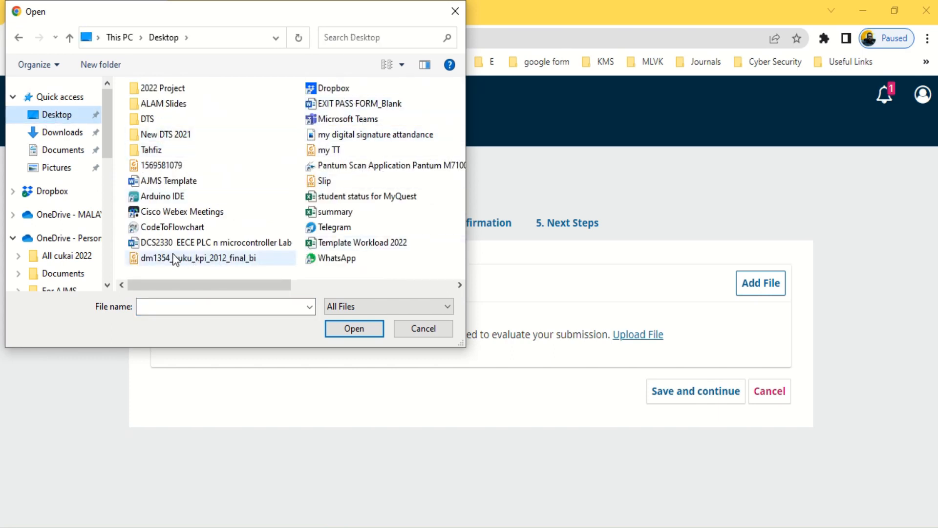
click(172, 180)
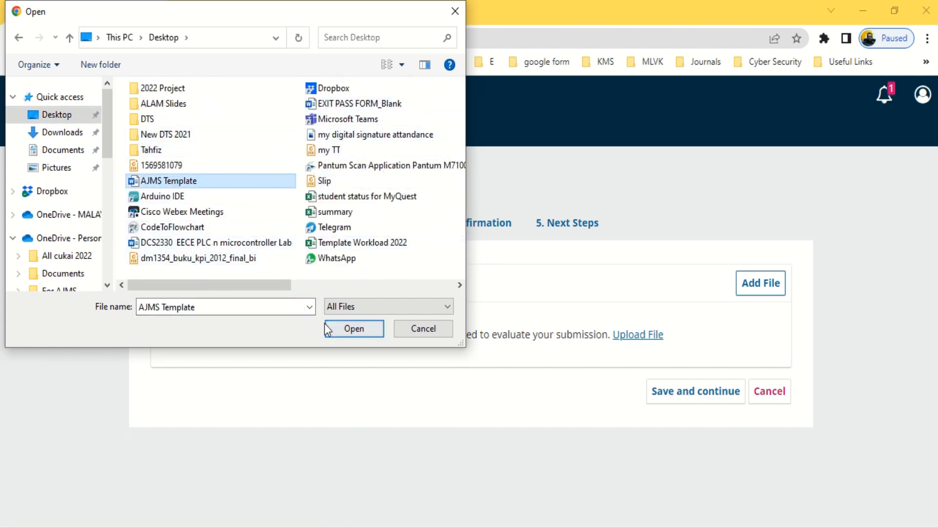
click(344, 331)
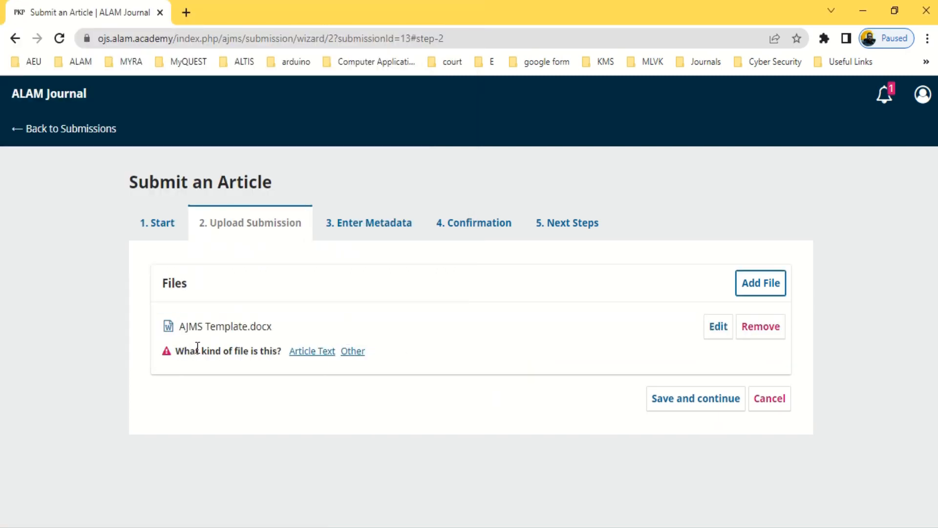
Label AJMS Template.docx as Article Text and save the upload step
click(354, 351)
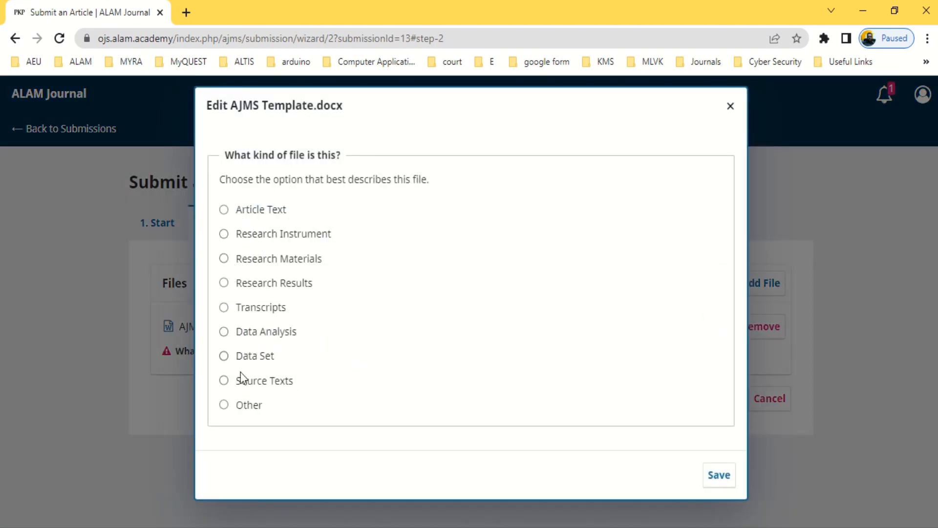
click(225, 210)
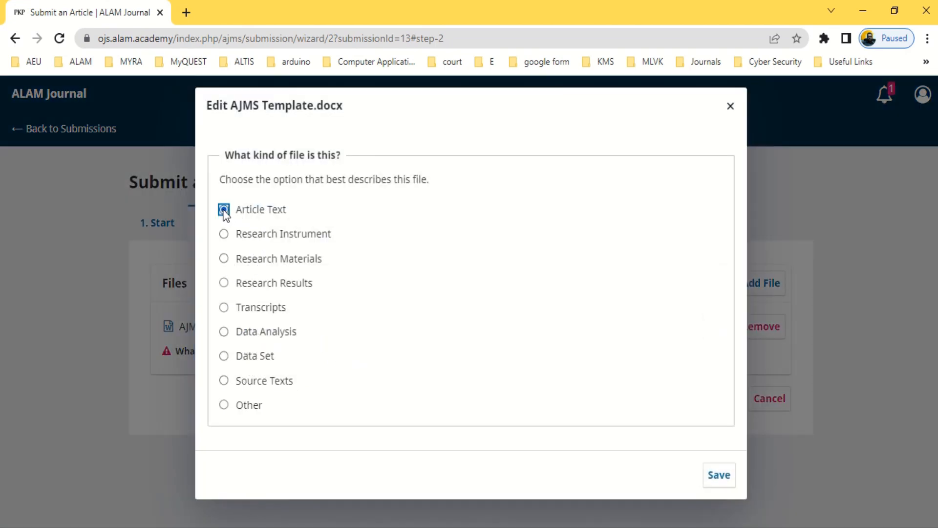
click(718, 481)
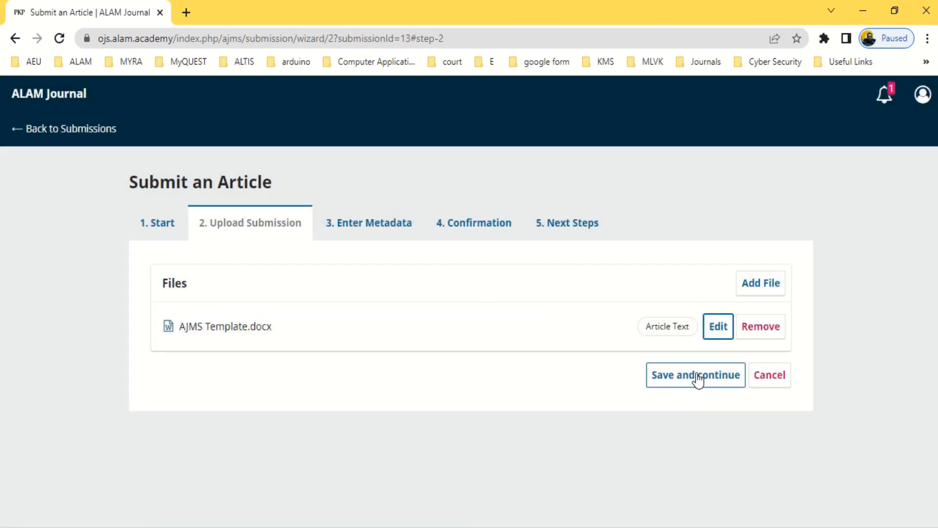
click(694, 374)
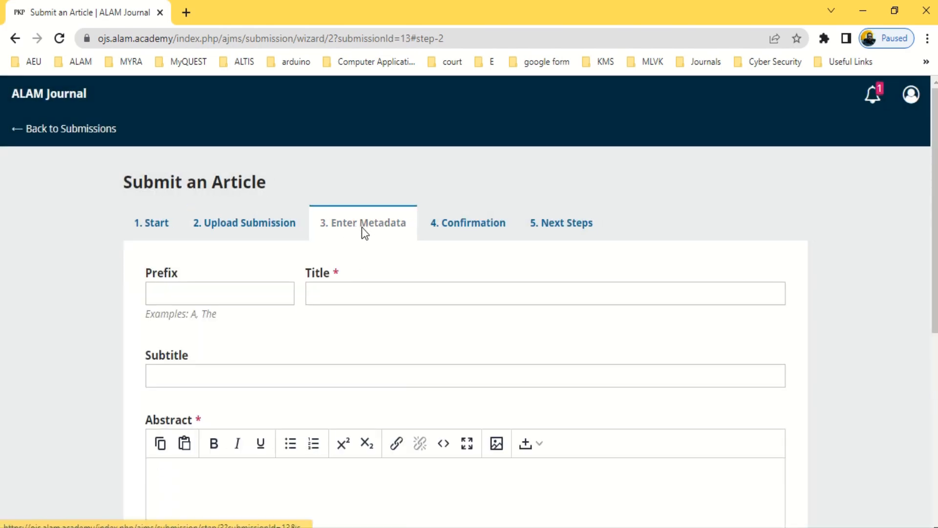
Enter title prefix 'The' and title 'tittle of the journal', then move to the Abstract field
click(221, 291)
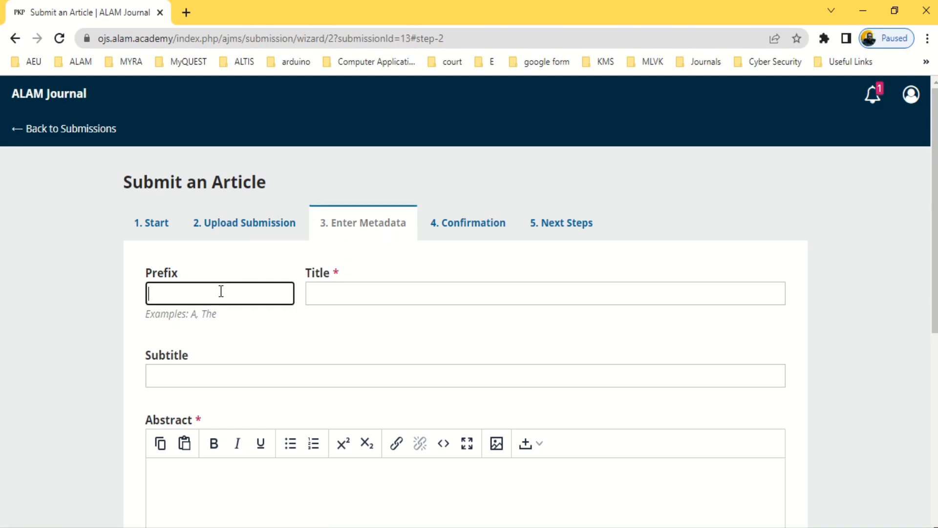
text(The)
click(350, 299)
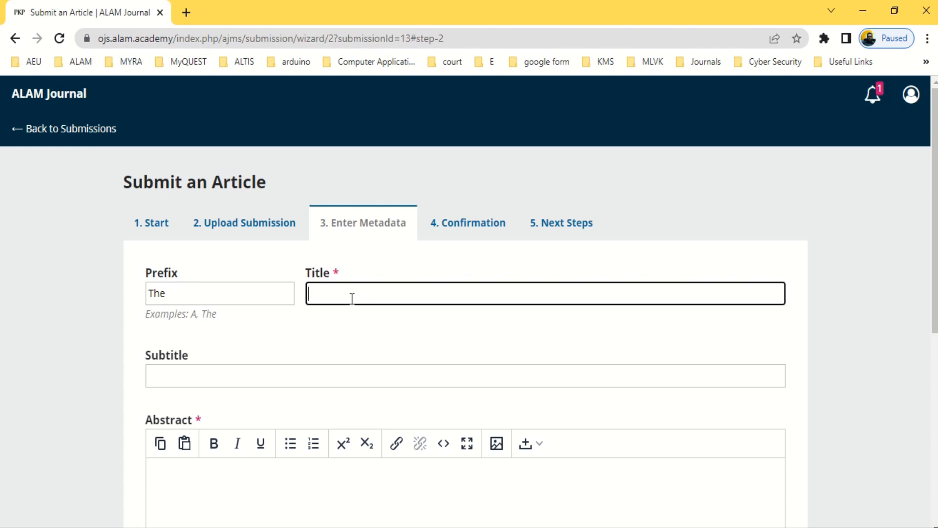
text(tittle of the Journ)
text(al)
scroll(212, 362, down, 3)
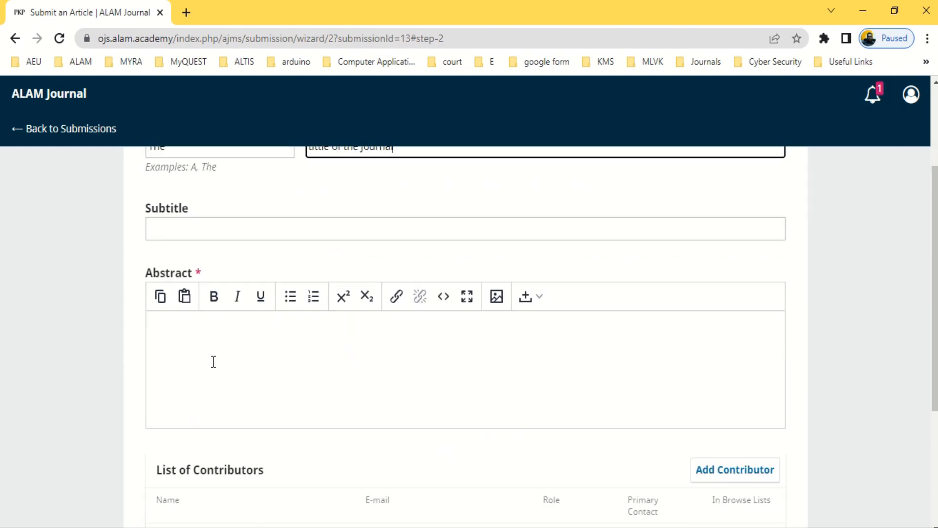
click(205, 340)
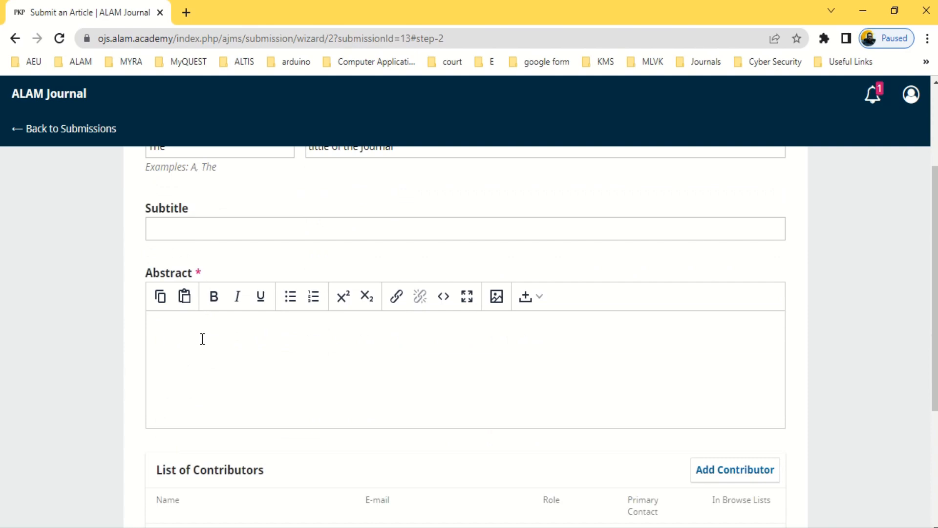
Copy the template's abstract from Word into the Abstract field, adding the missing word 'This'
drag(397, 360, 278, 292)
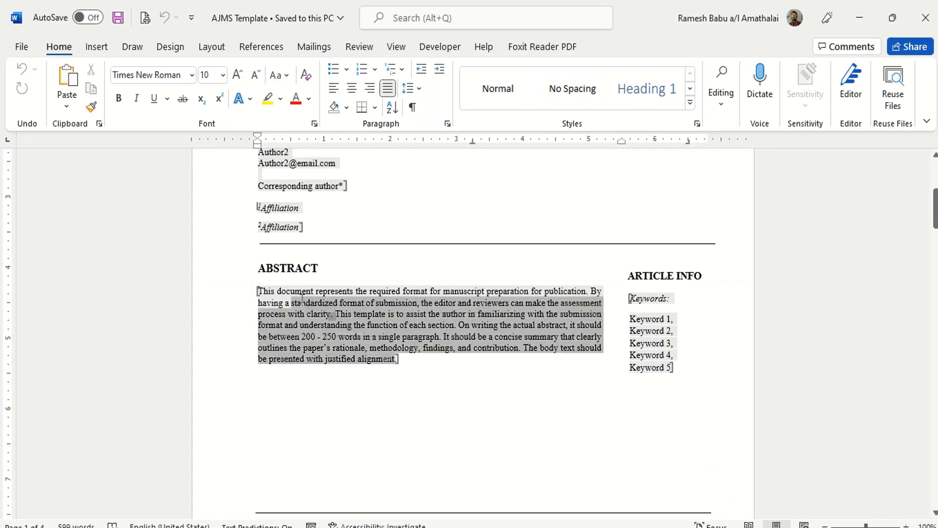
right_click(290, 303)
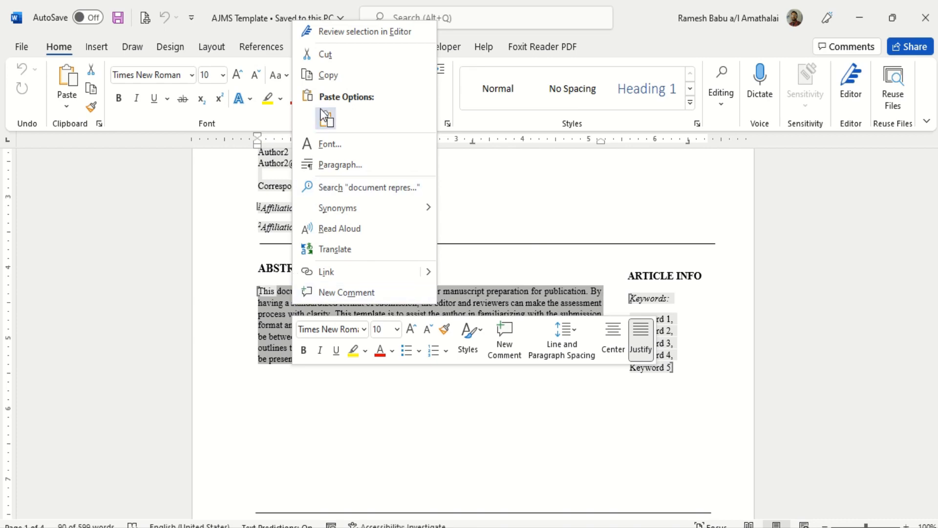
click(325, 76)
key(alt+Tab)
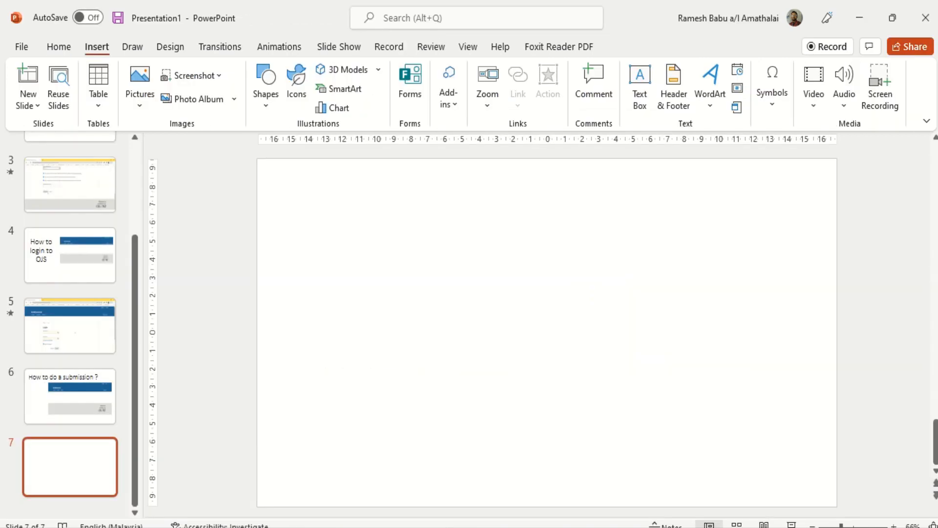
key(alt+Tab)
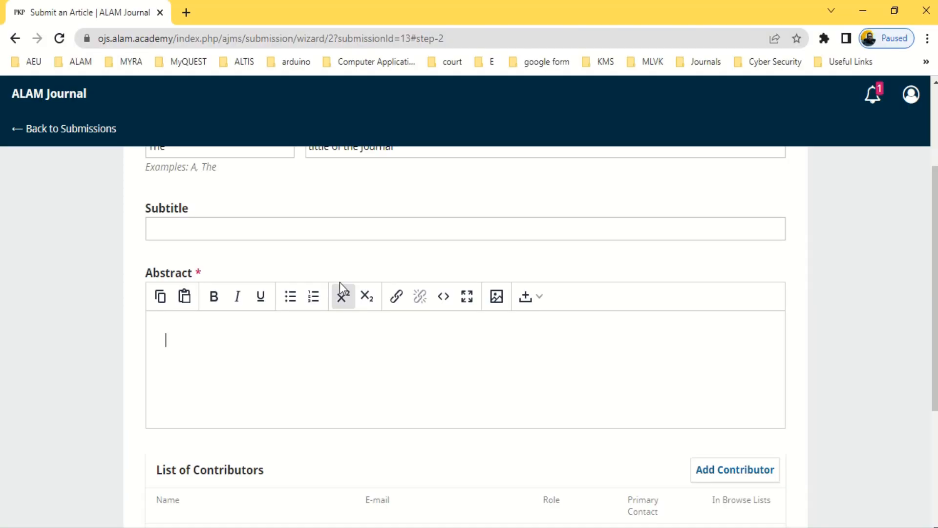
key(ctrl+v)
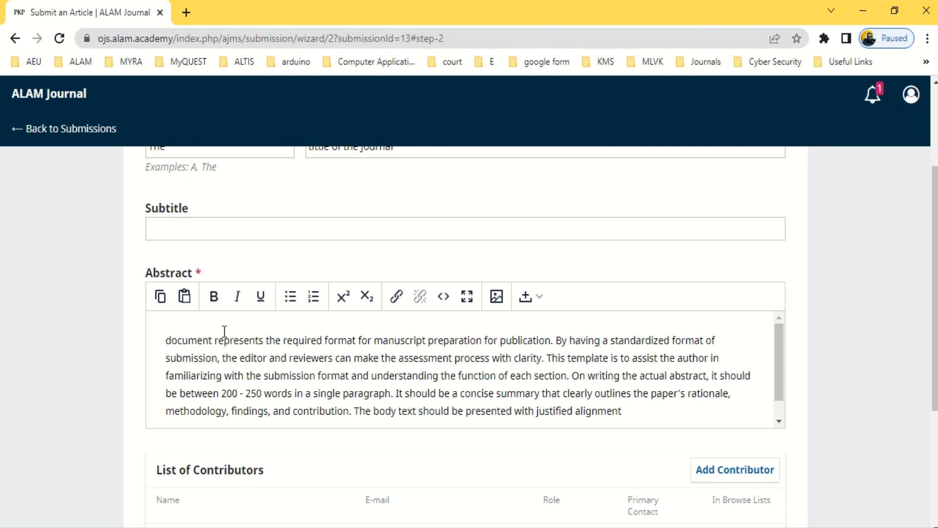
text(This)
scroll(224, 332, down, 4)
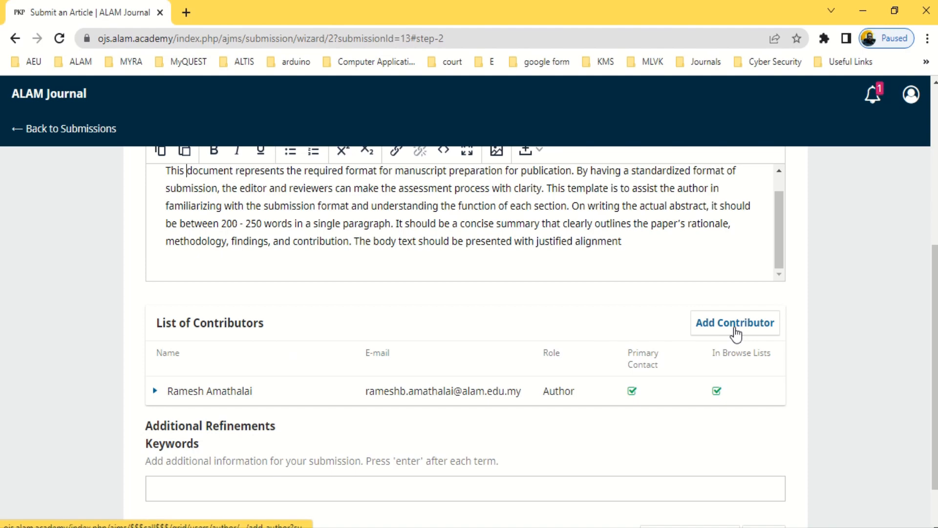
click(736, 334)
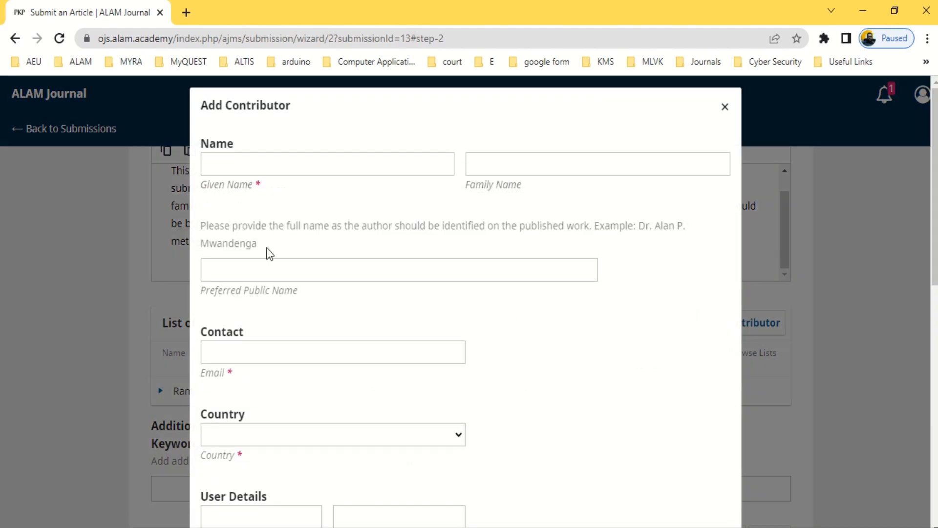
scroll(236, 294, down, 8)
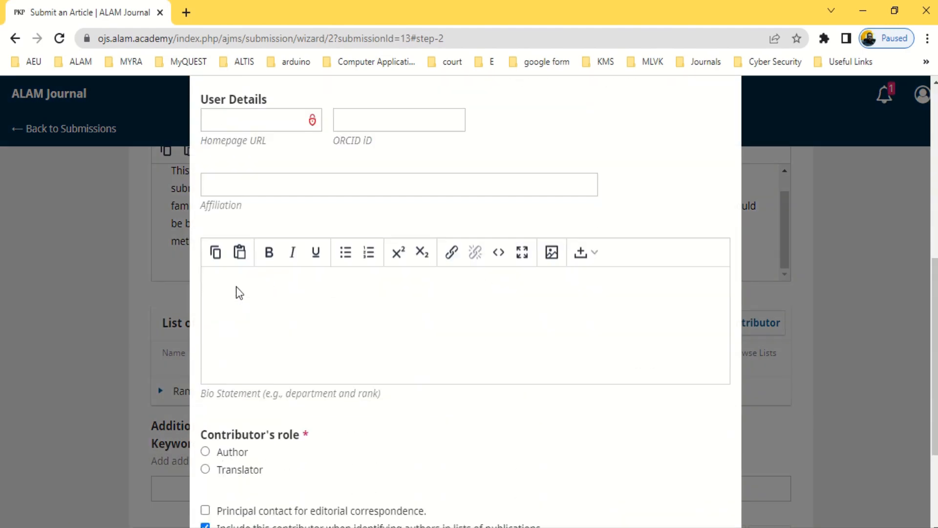
scroll(237, 288, down, 3)
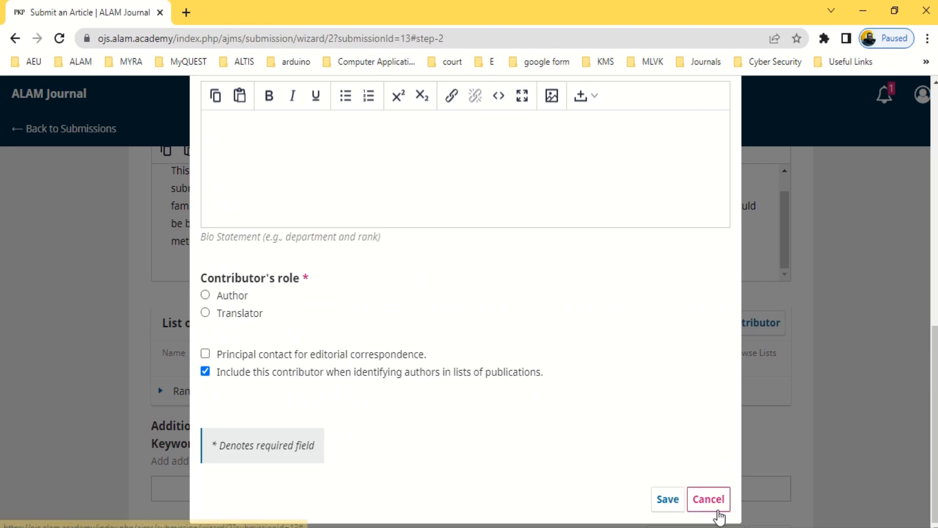
click(709, 499)
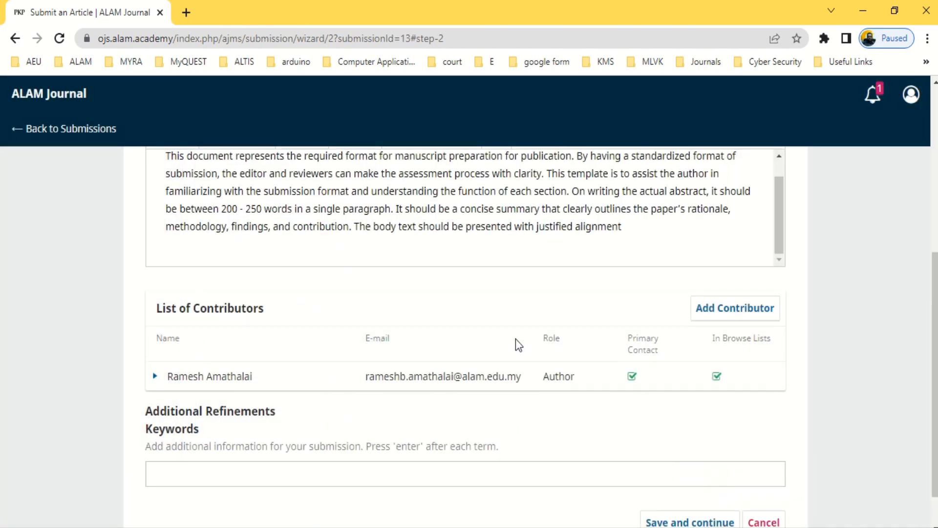
scroll(519, 345, down, 1)
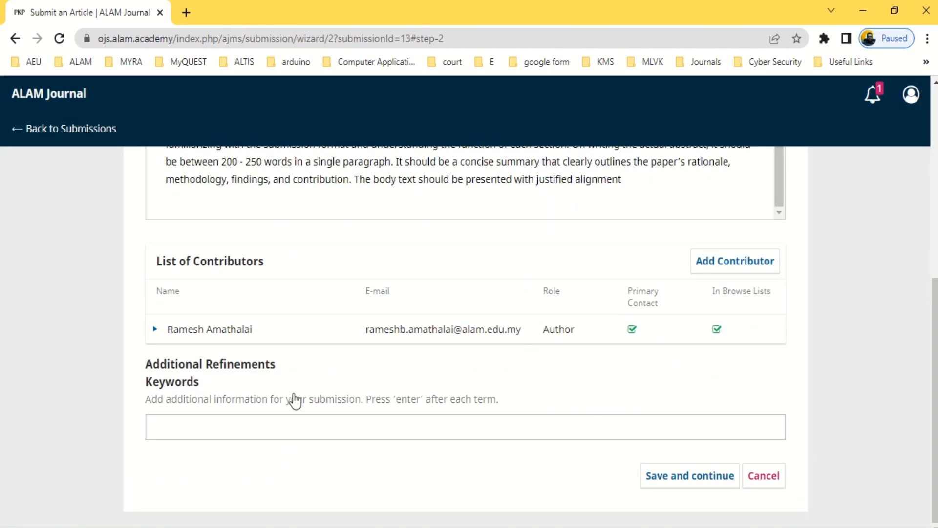
Add the keyword 'Mircrocontrollers' and save the metadata to move to the Confirmation step
click(179, 431)
text(Mircrocontrollers)
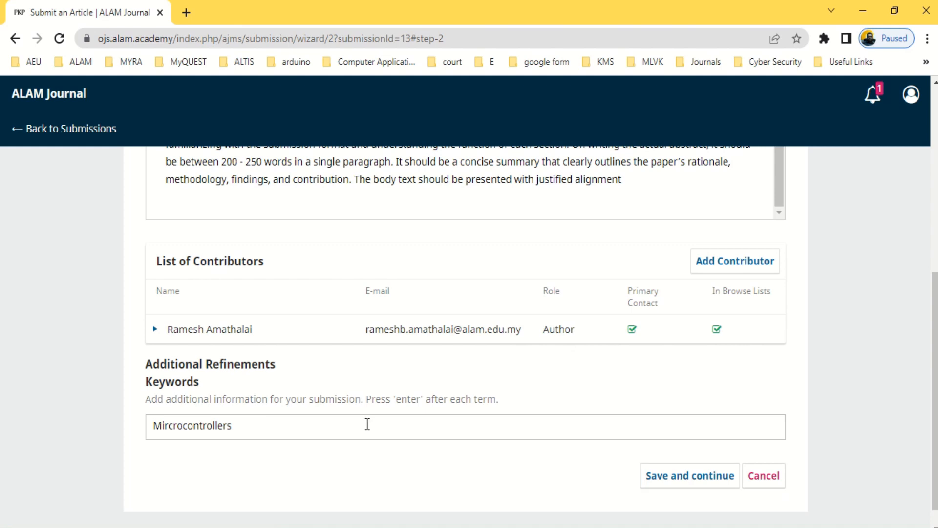
key(Return)
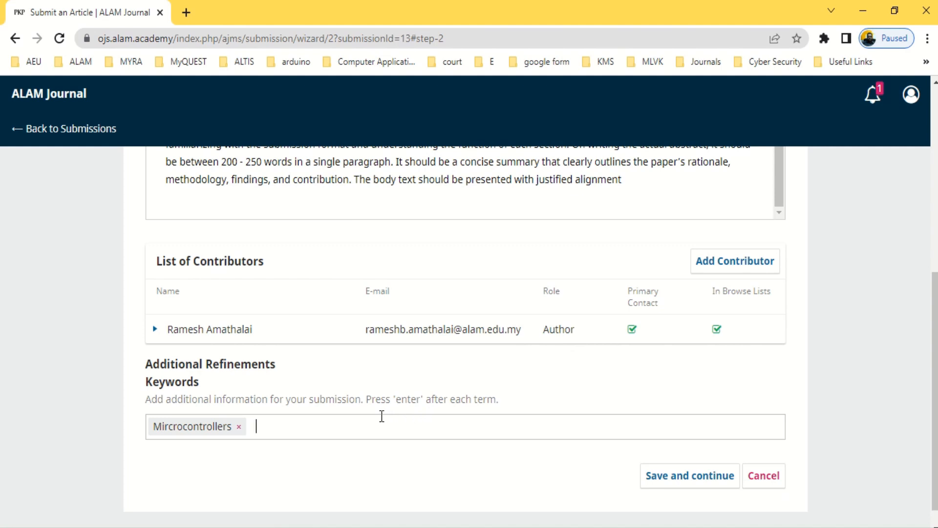
key(Return)
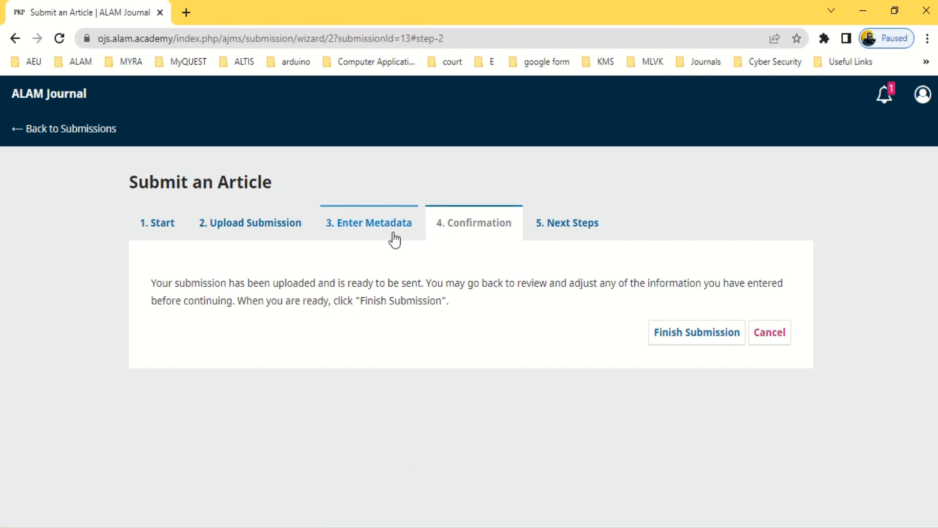
Finish and confirm the article submission to ALAM Journal, dismissing both email error notices
click(700, 339)
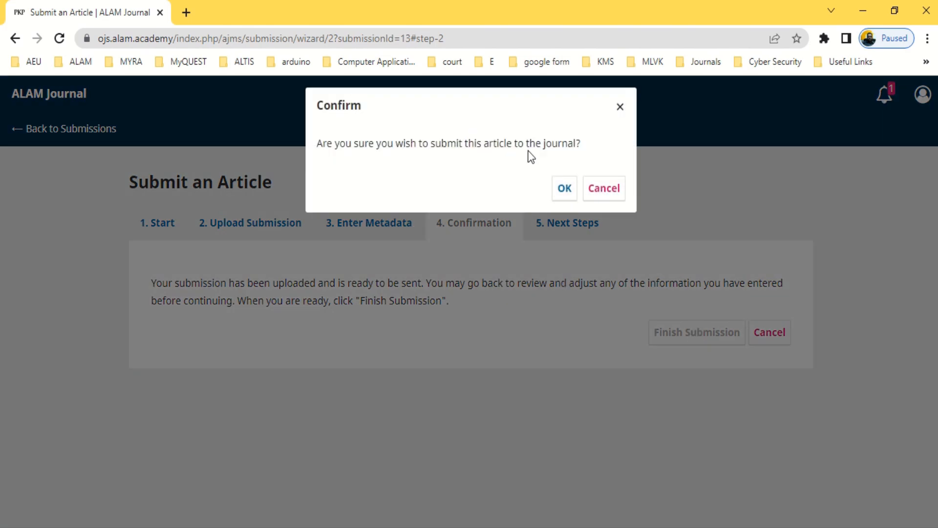
click(564, 189)
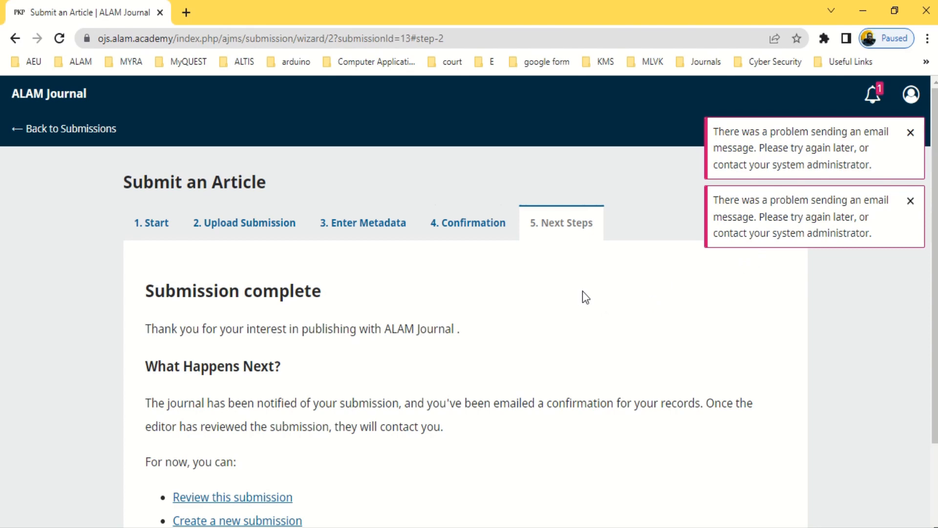
click(911, 200)
click(911, 134)
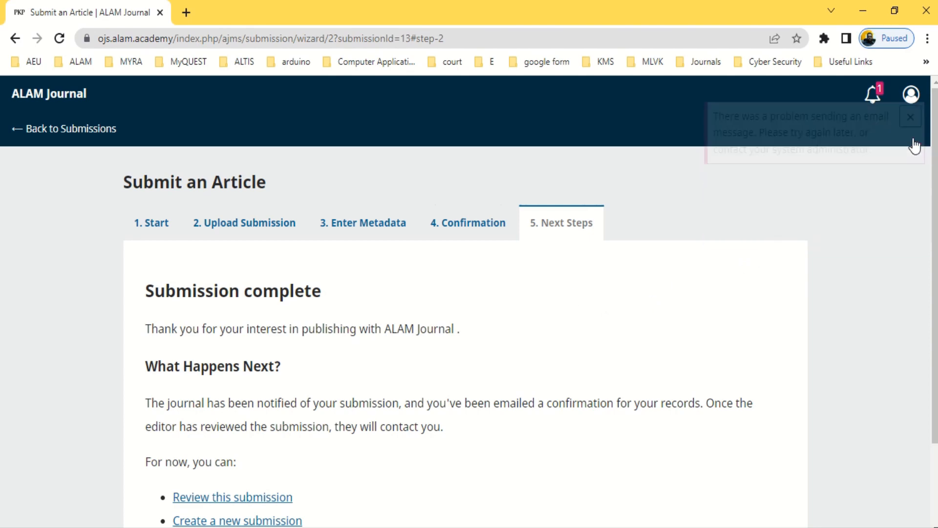
scroll(433, 318, down, 2)
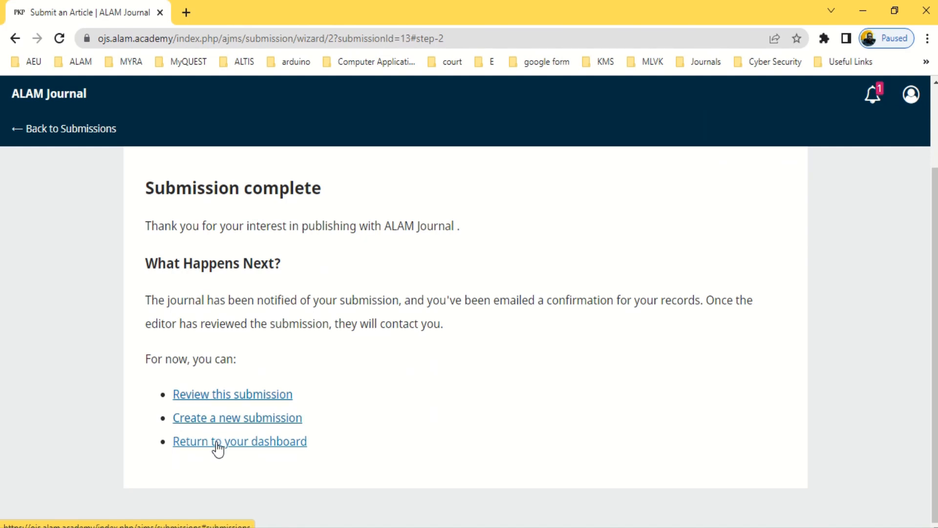
Review the details of the finished submission
click(209, 397)
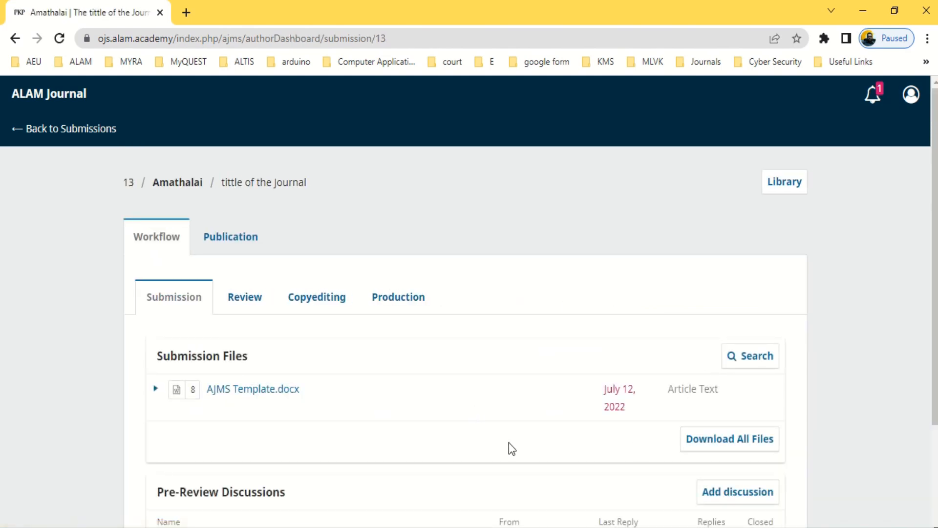
scroll(541, 426, down, 3)
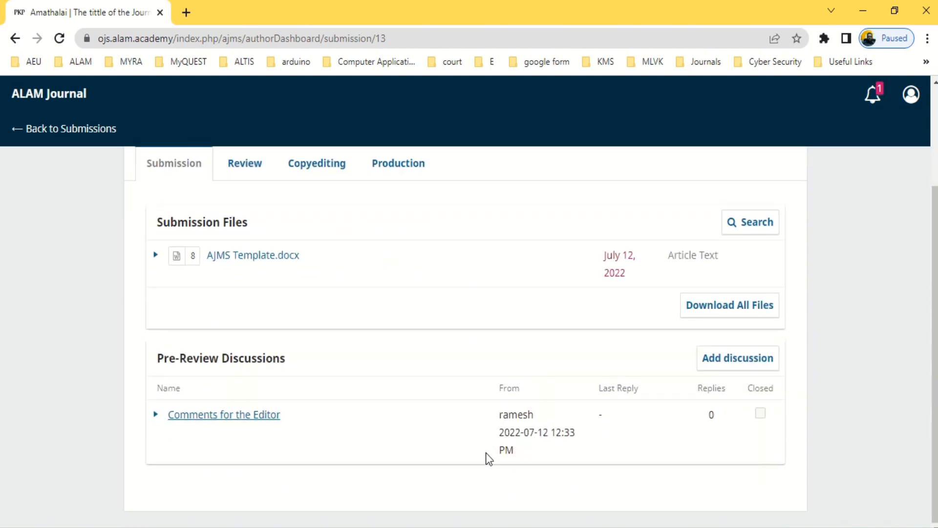
scroll(423, 453, up, 3)
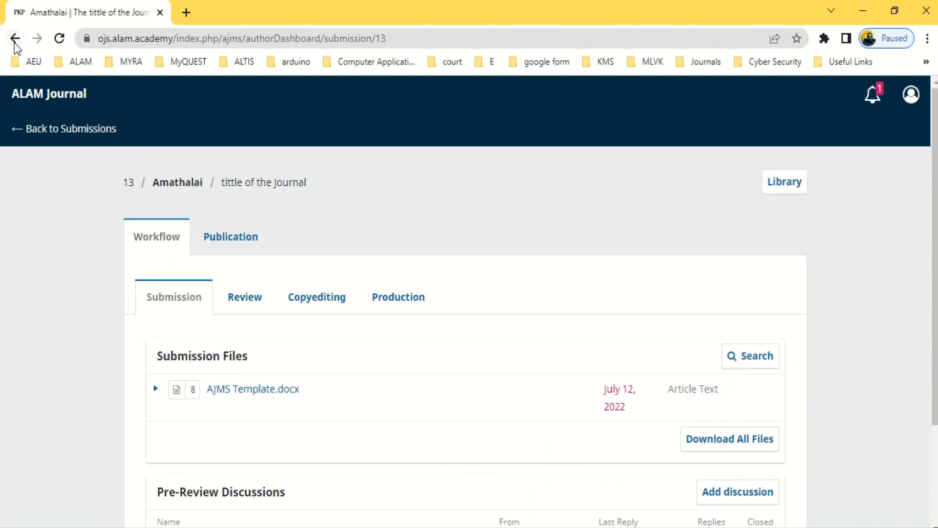
Return to My Queue and open submission 13's workflow page showing AJMS Template.docx
click(42, 129)
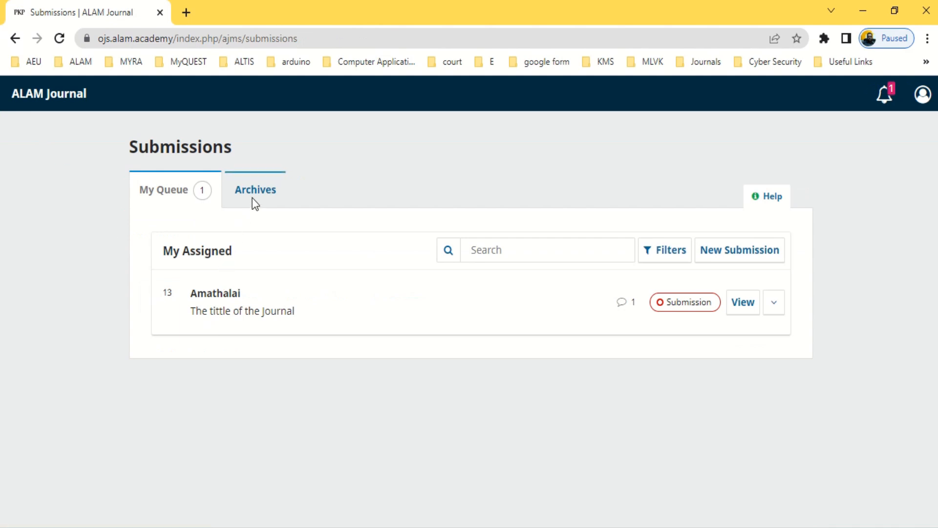
click(776, 306)
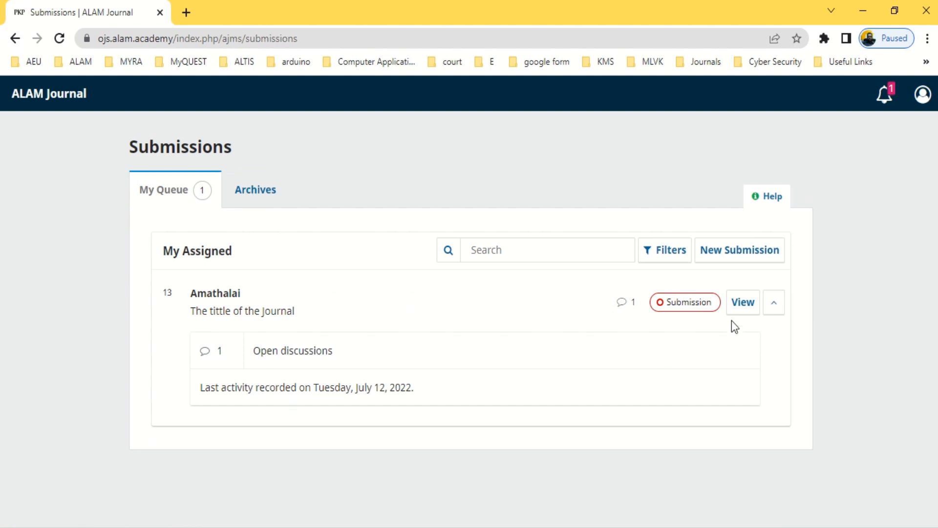
click(744, 306)
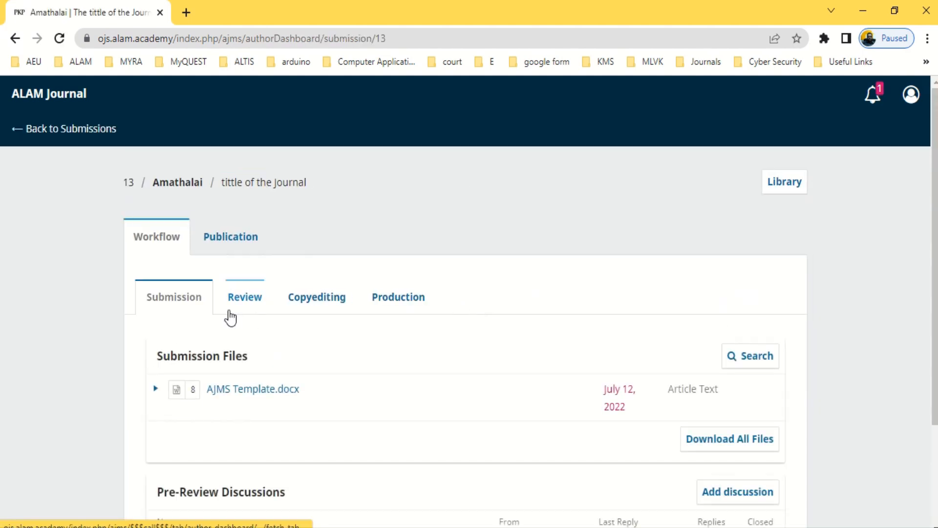
scroll(337, 366, down, 3)
scroll(336, 366, up, 3)
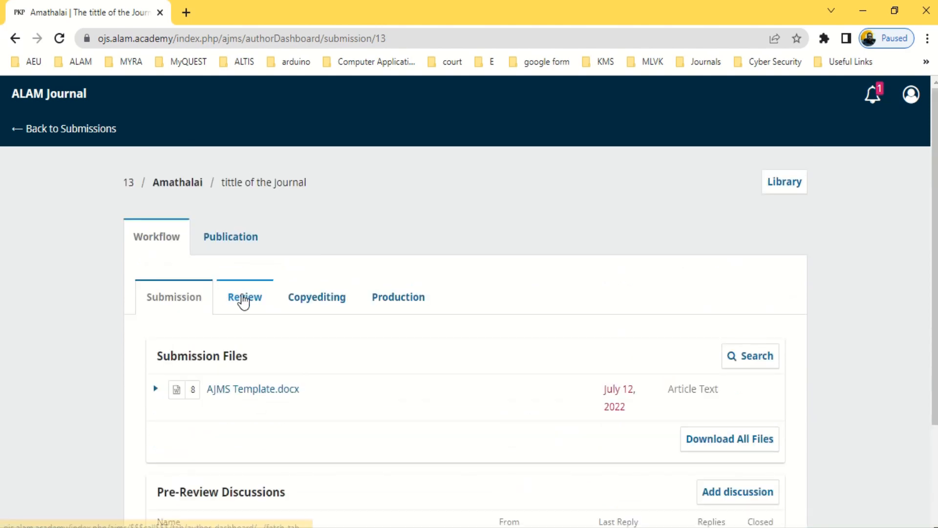